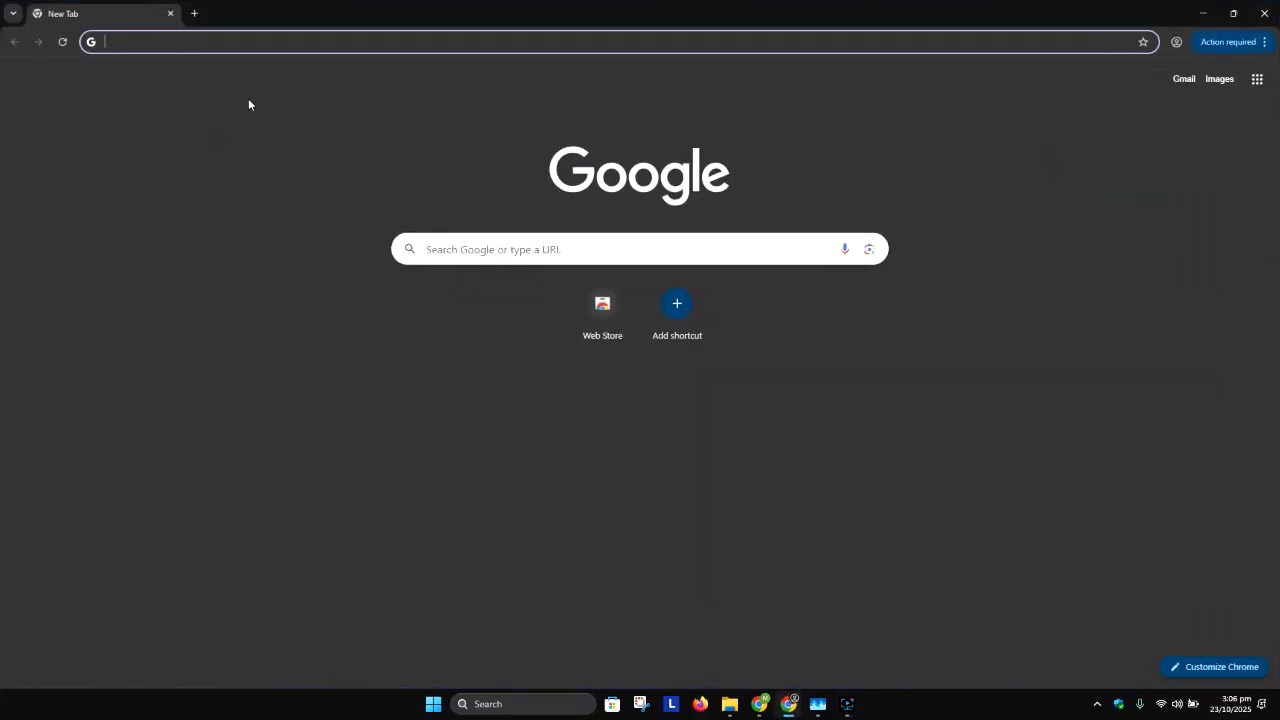
Step: Search Google for "download windows 10 iso"
type("download ")
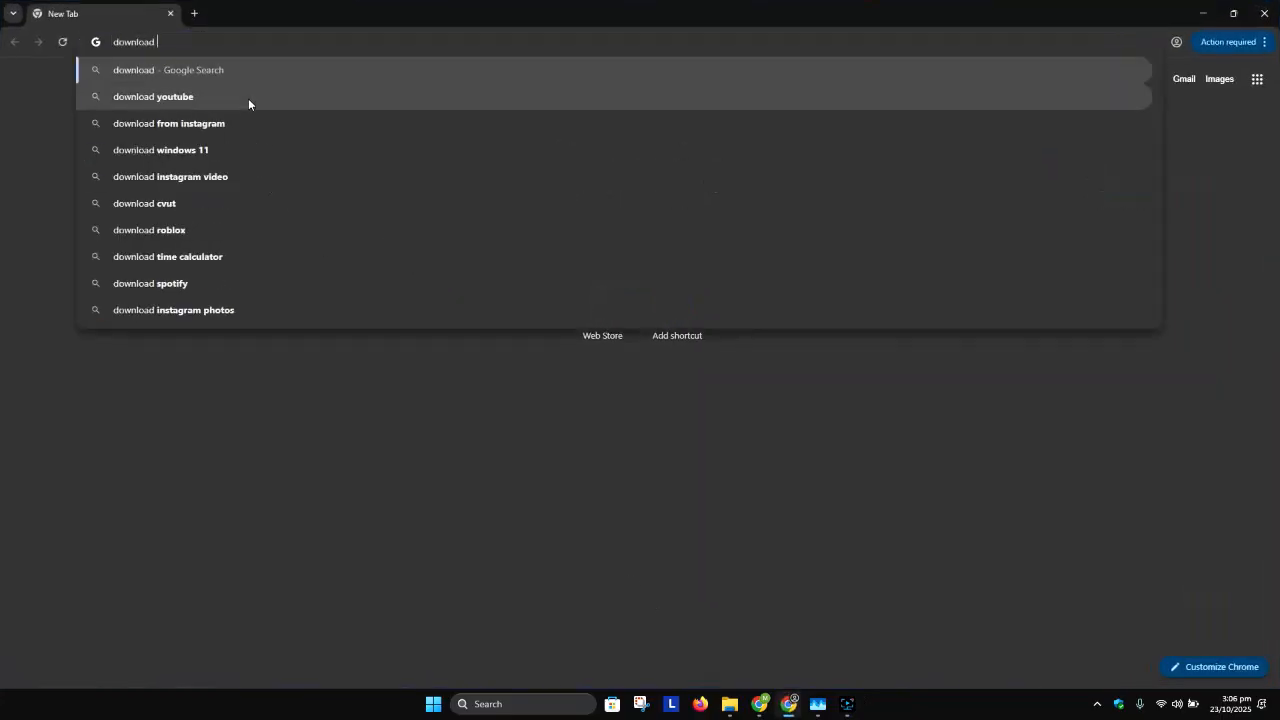
type("windows 10 iso")
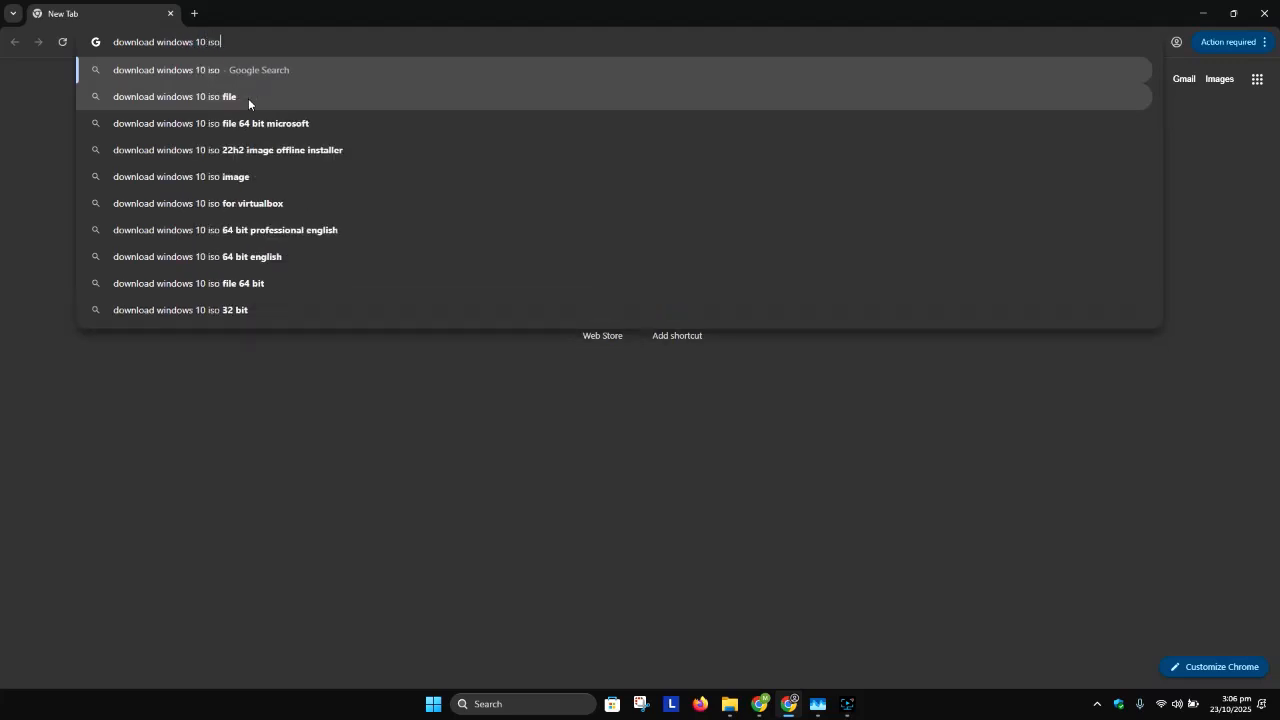
key("Return")
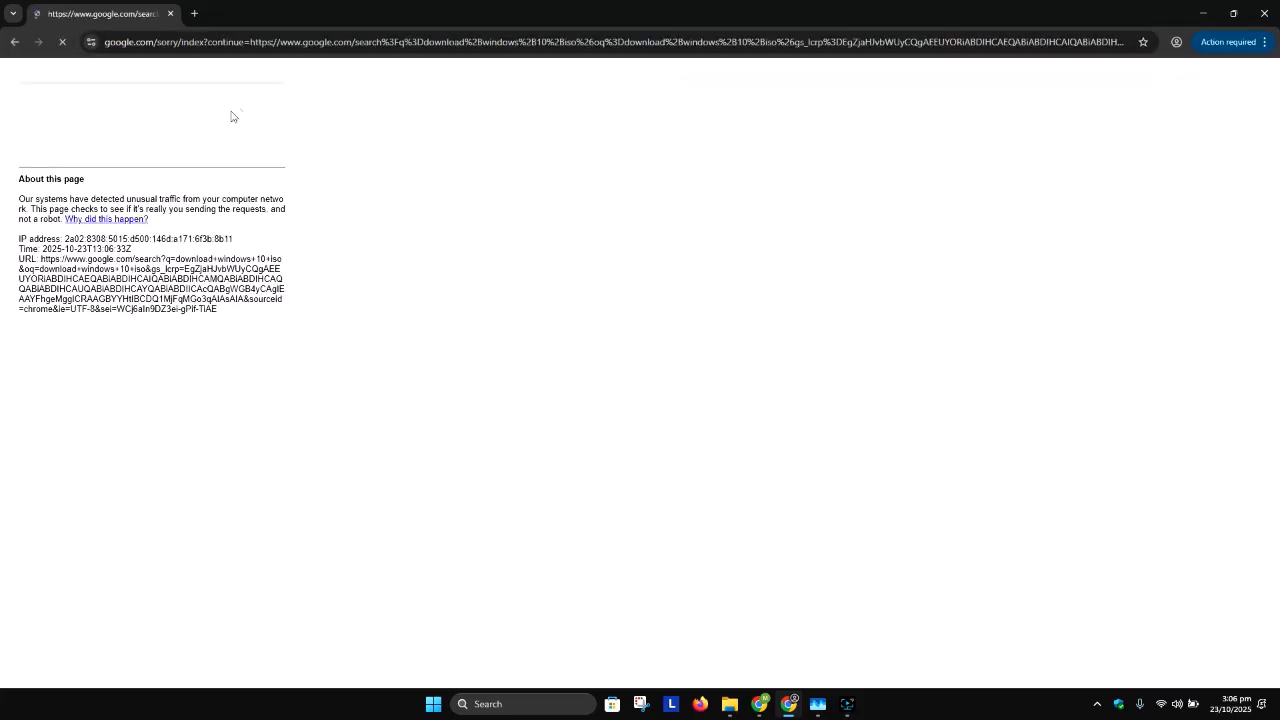
Step: Complete the robot check by selecting all images with traffic lights, and accept all Google cookies
left_click(82, 134)
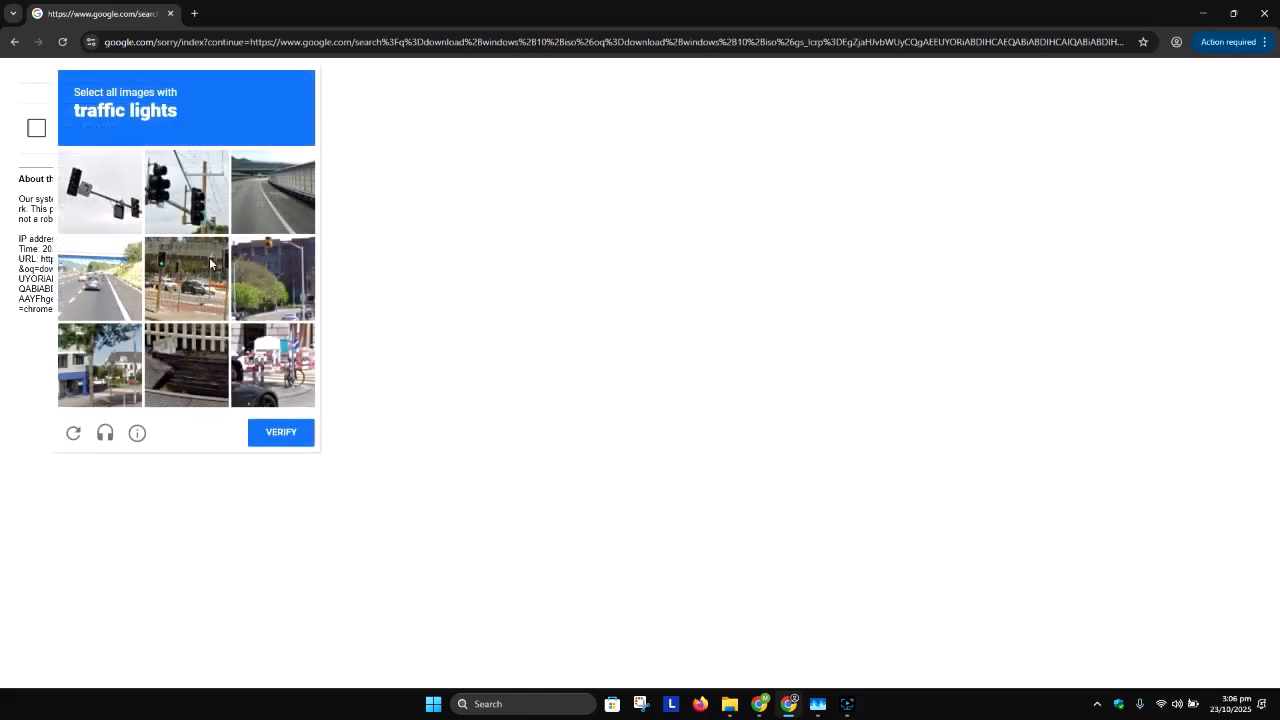
left_click(110, 204)
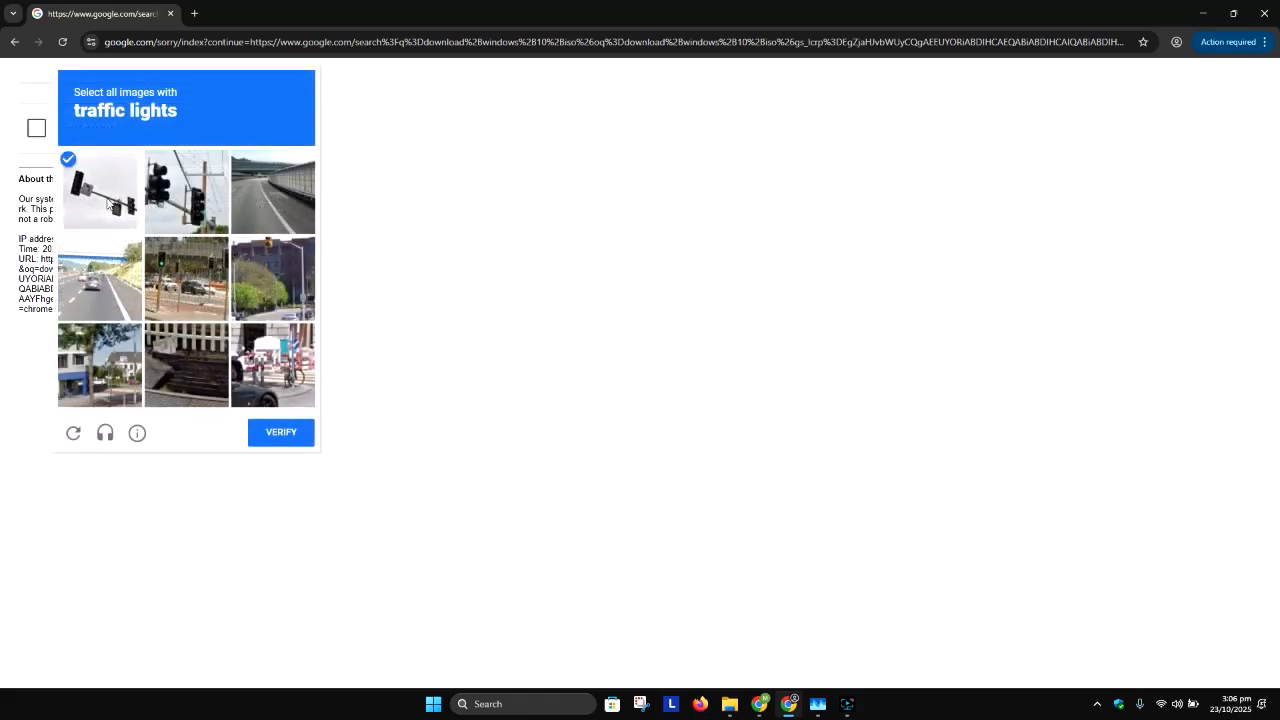
left_click(176, 202)
left_click(201, 284)
left_click(272, 282)
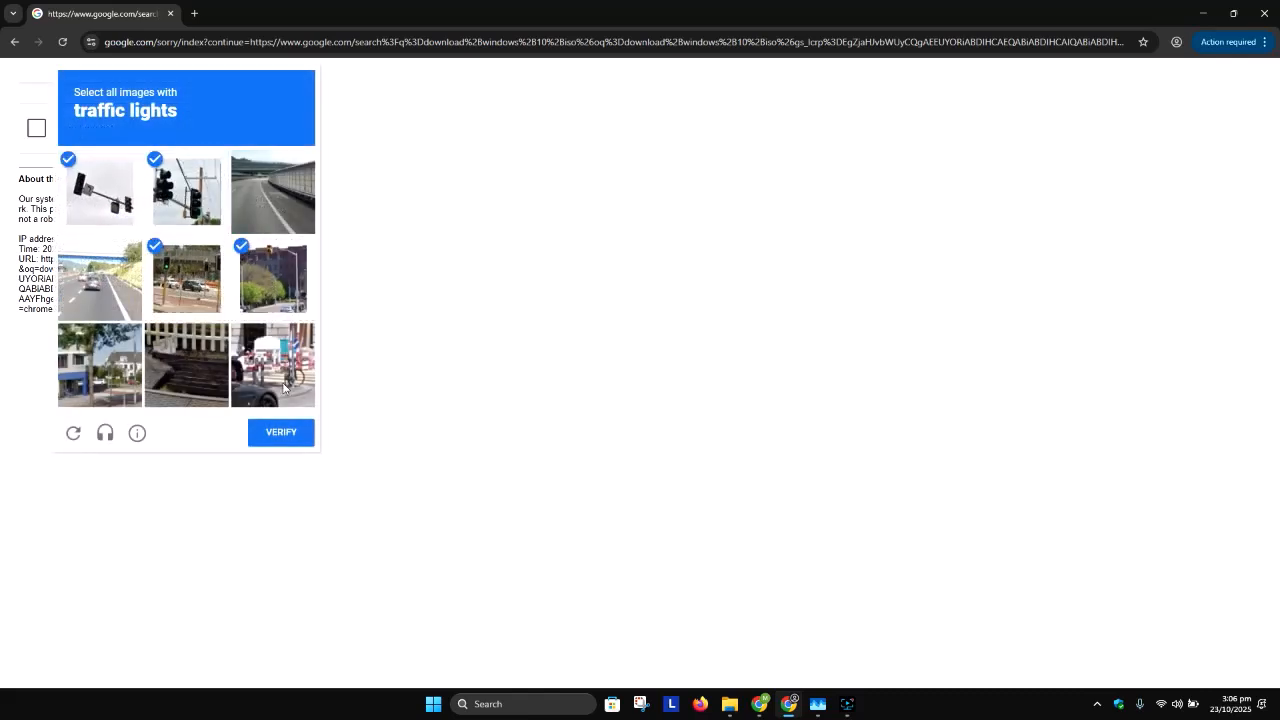
left_click(281, 432)
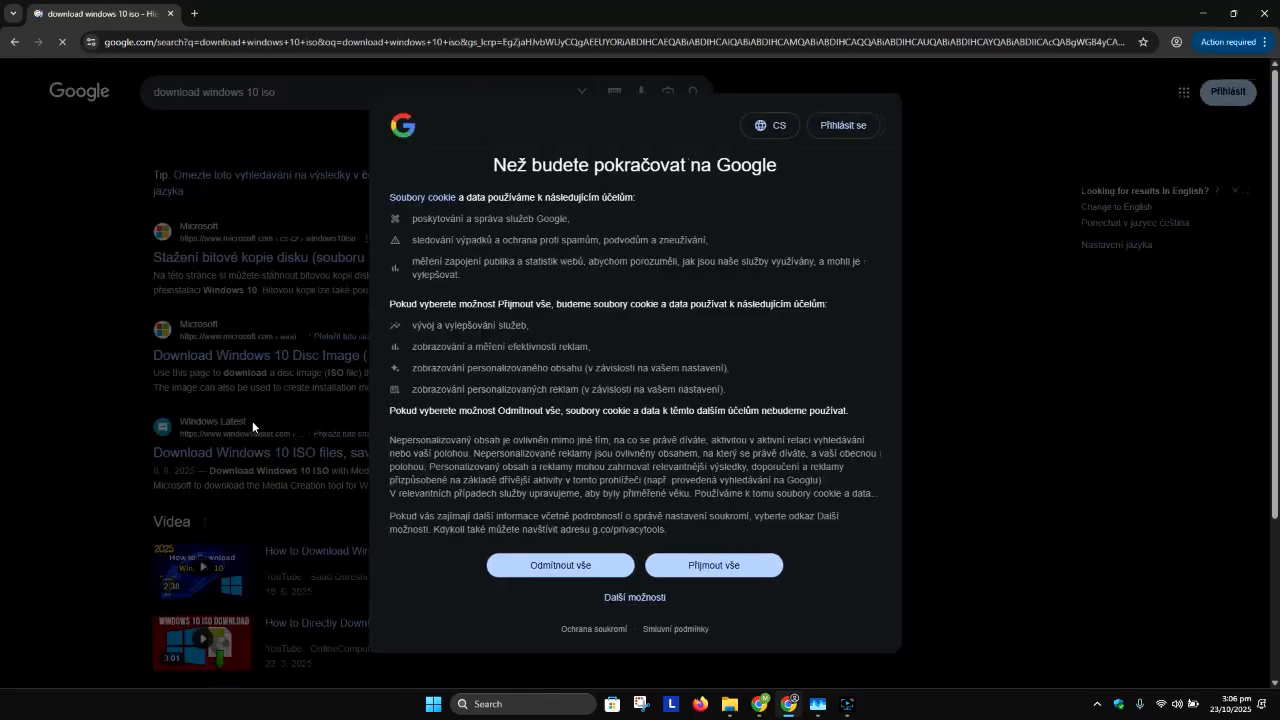
left_click(718, 565)
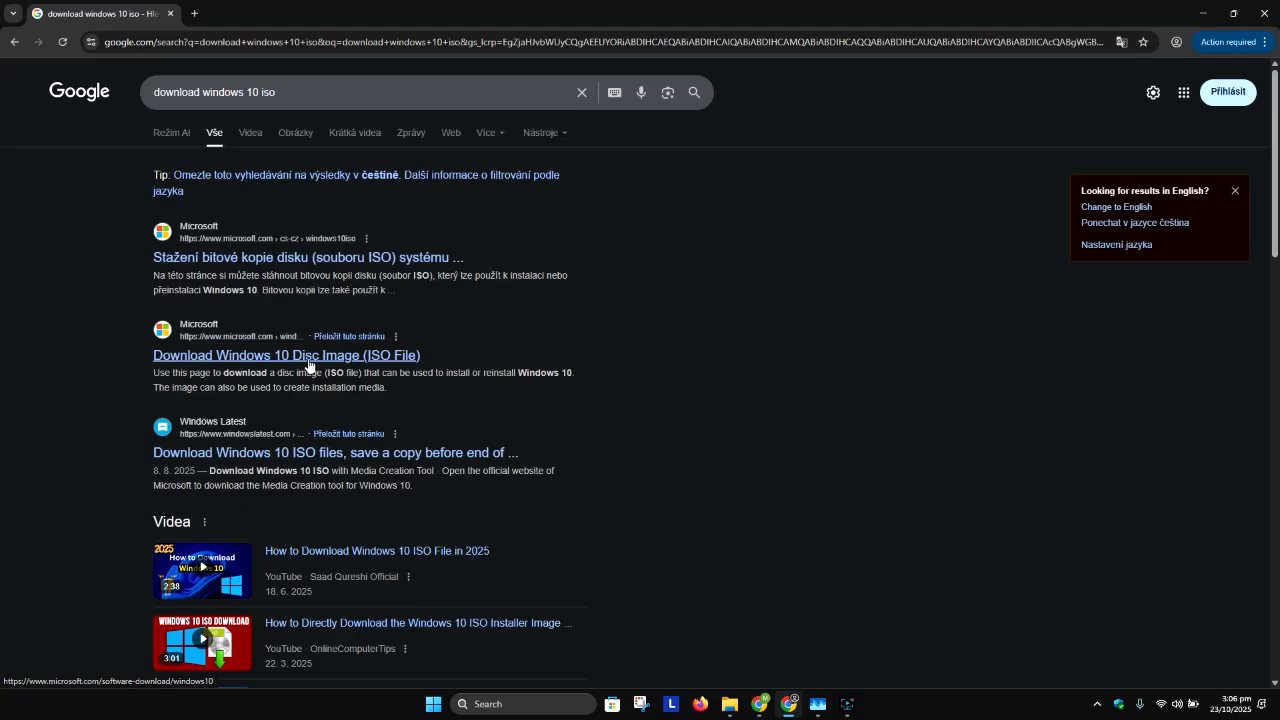
Step: Open the Microsoft result "Download Windows 10 Disc Image (ISO File)" and switch the site's region to Australia - English
left_click(308, 358)
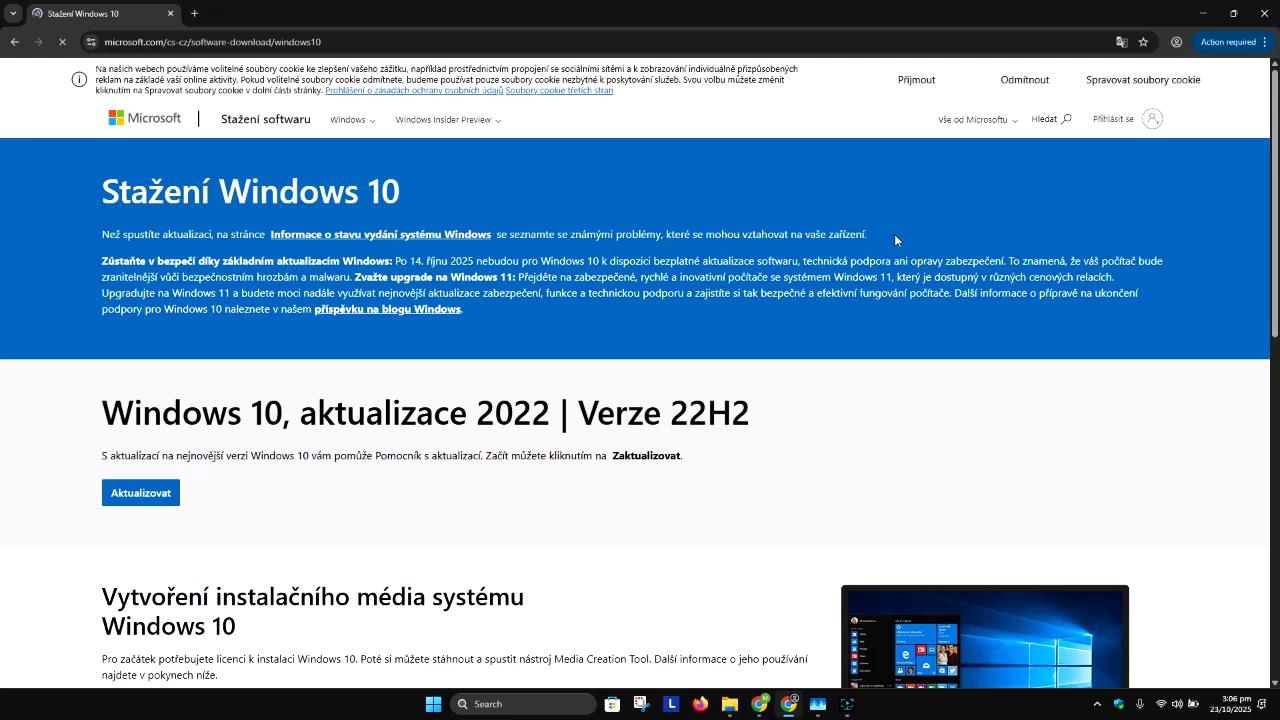
scroll(380, 306, "down", 8)
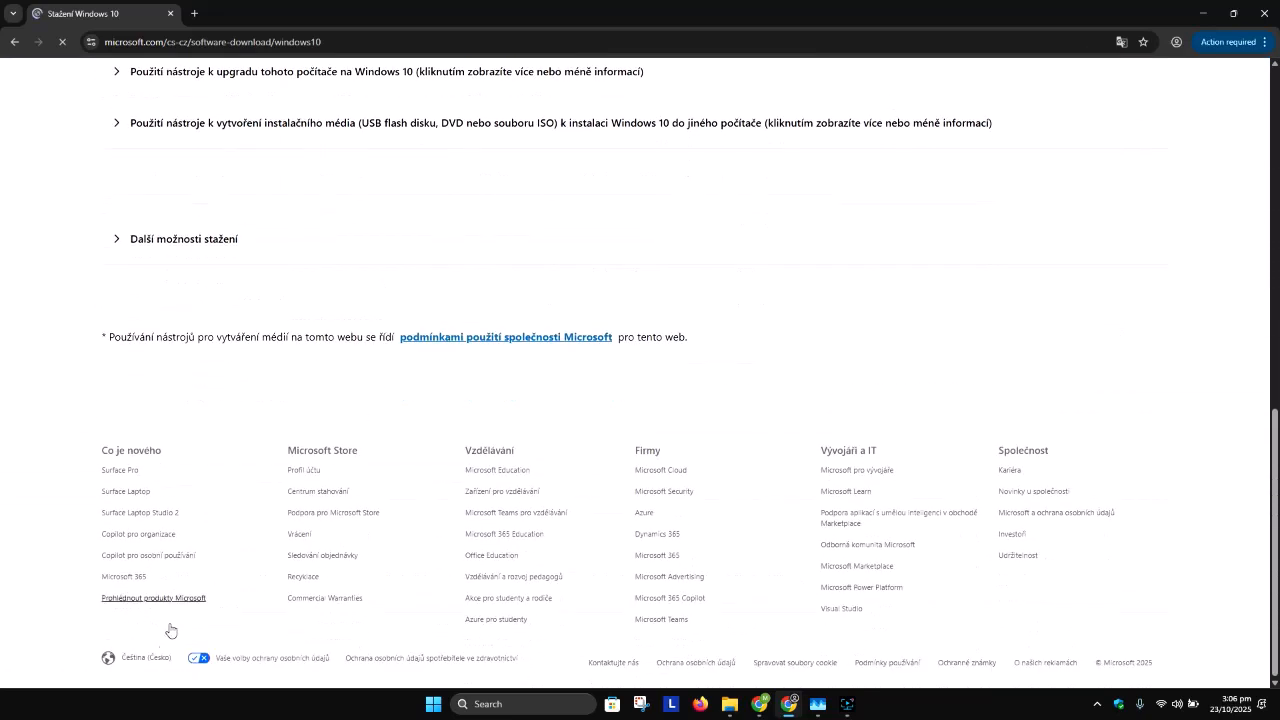
left_click(136, 665)
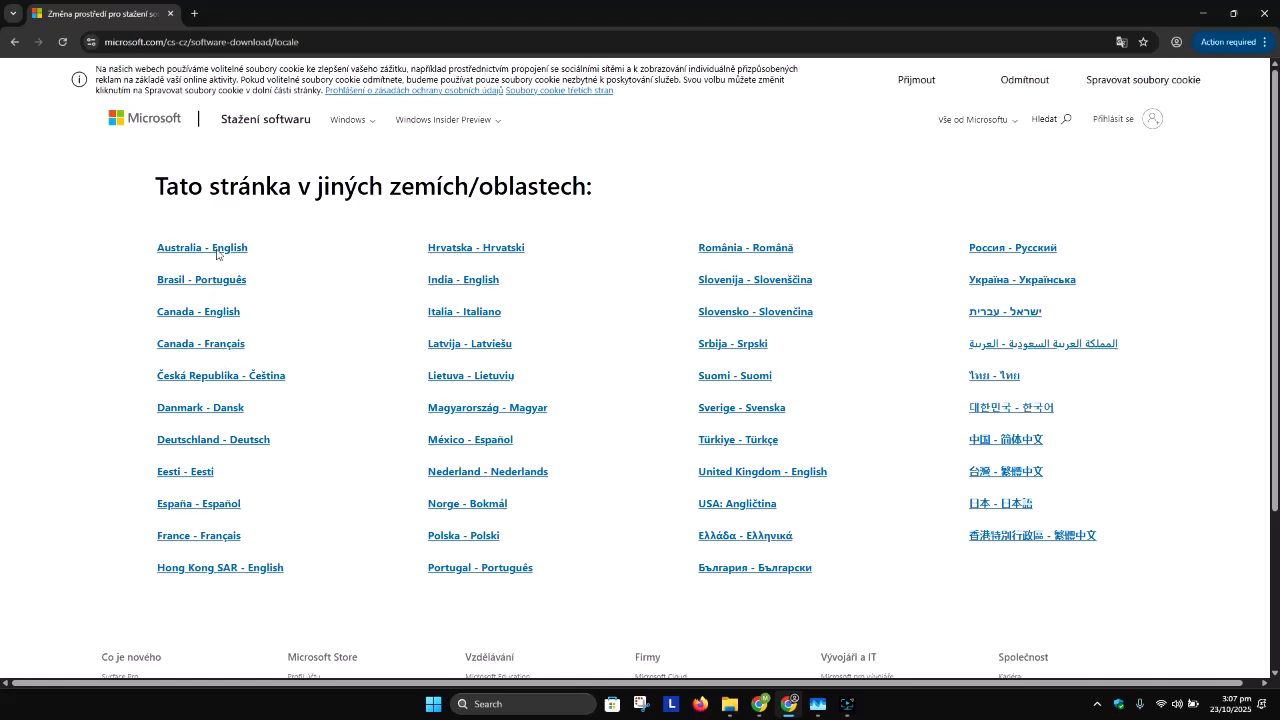
left_click(224, 249)
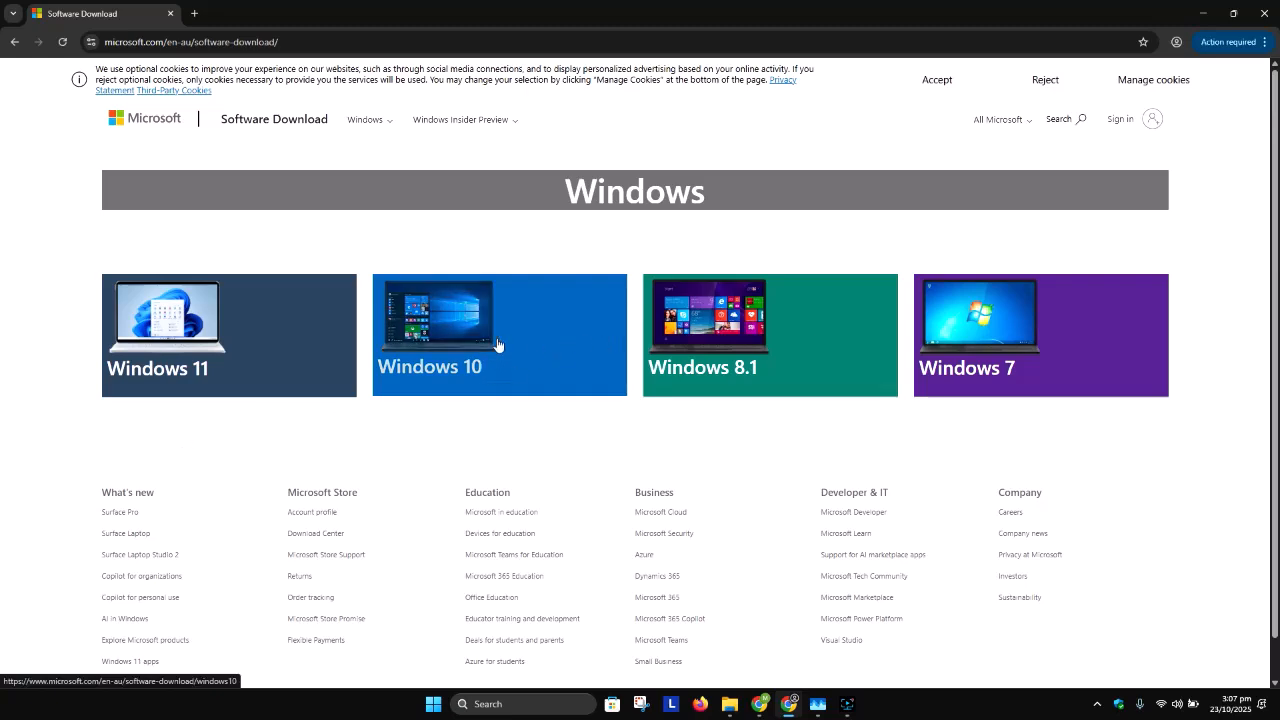
Step: Go to the Windows 10 download page and download the media creation tool for Windows 10 installation media
left_click(479, 330)
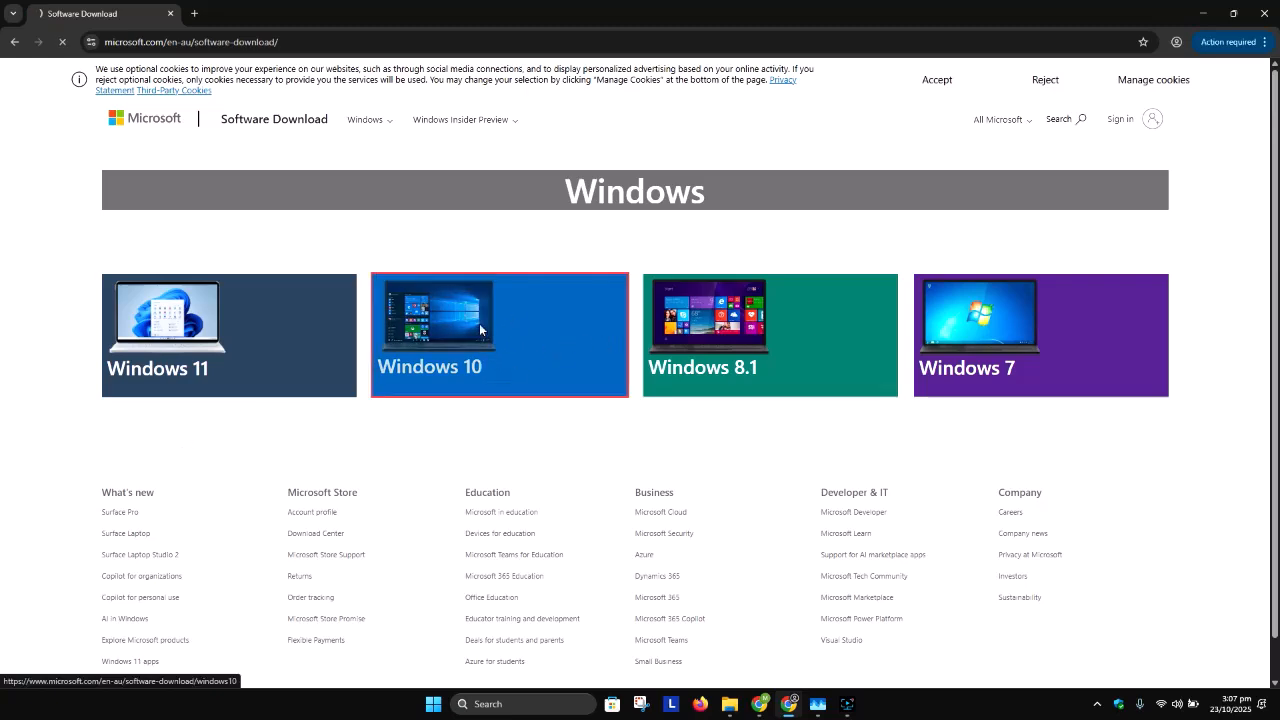
scroll(462, 336, "down", 2)
scroll(400, 338, "down", 2)
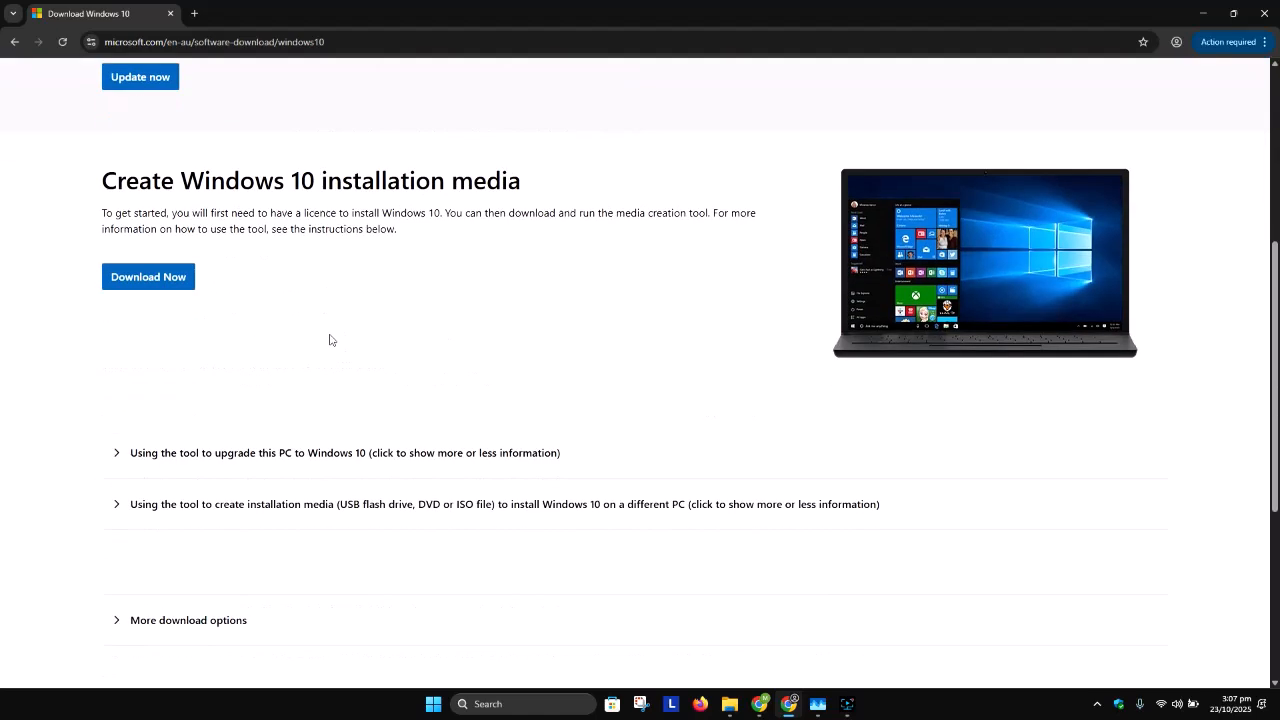
scroll(197, 283, "down", 1)
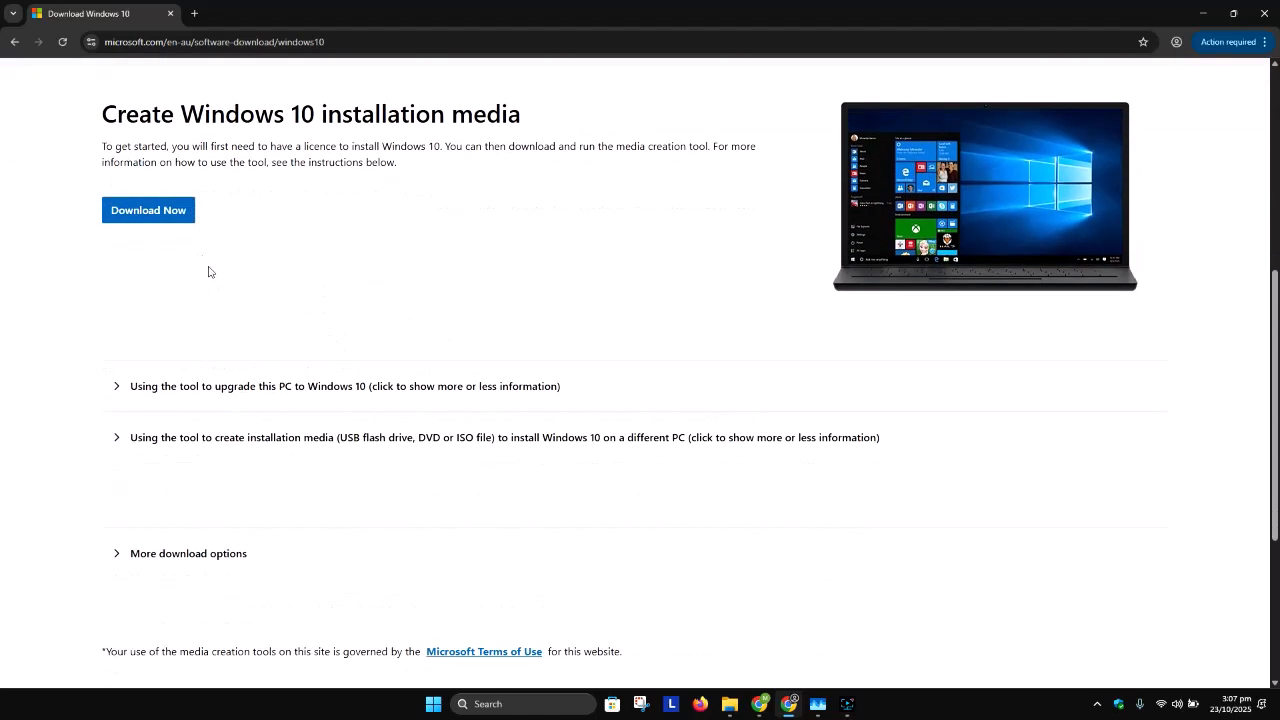
left_click(155, 213)
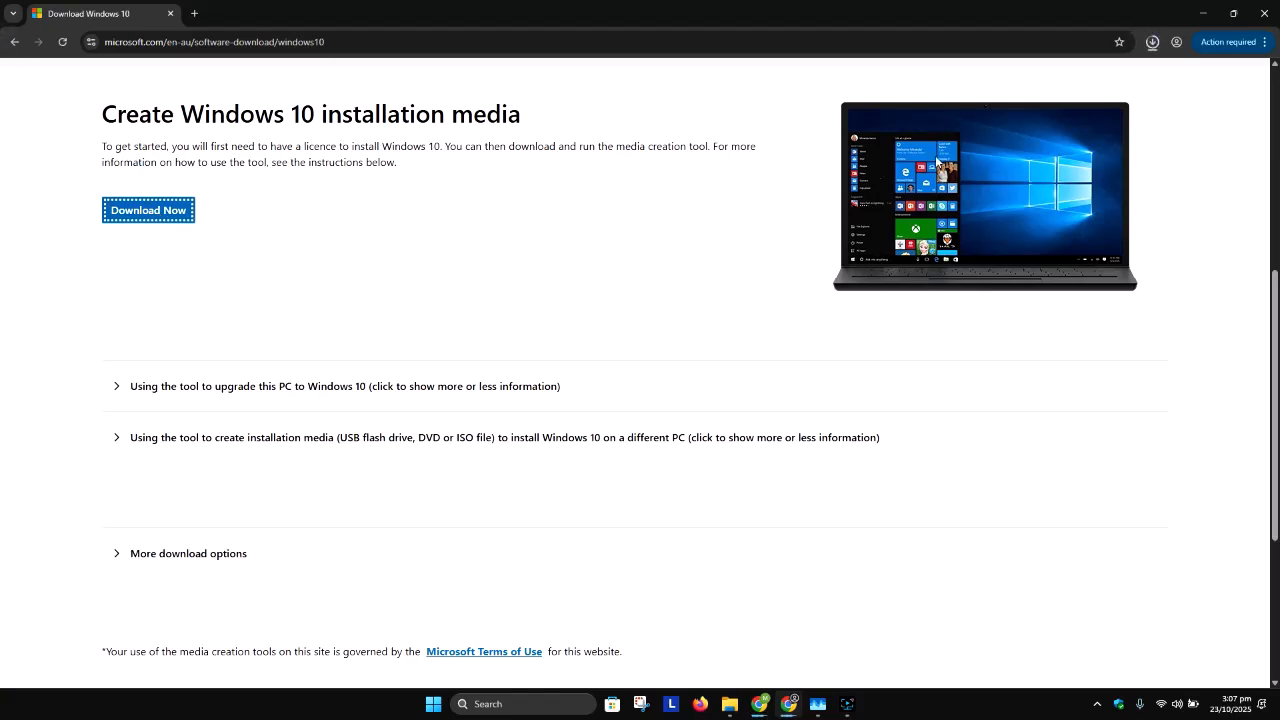
Step: Run the downloaded MediaCreationTool_22H2.exe and minimize the browser window
left_click(1153, 48)
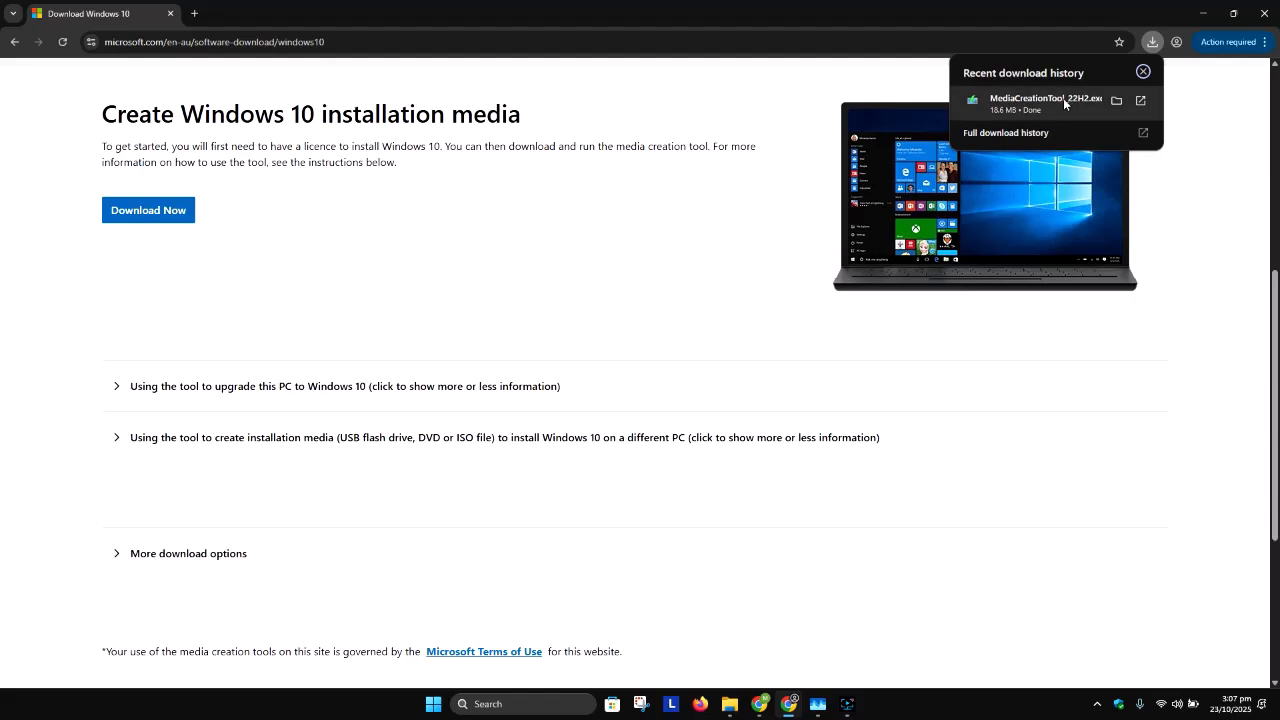
left_click(1064, 99)
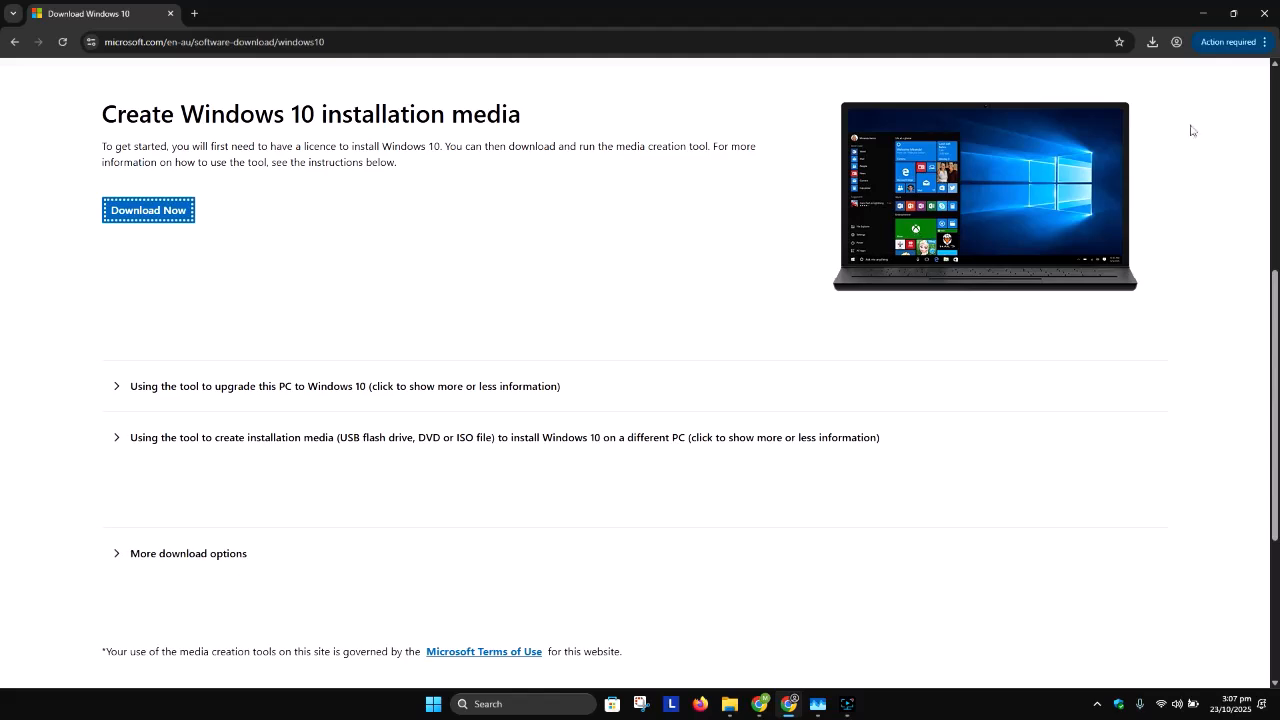
left_click(1201, 14)
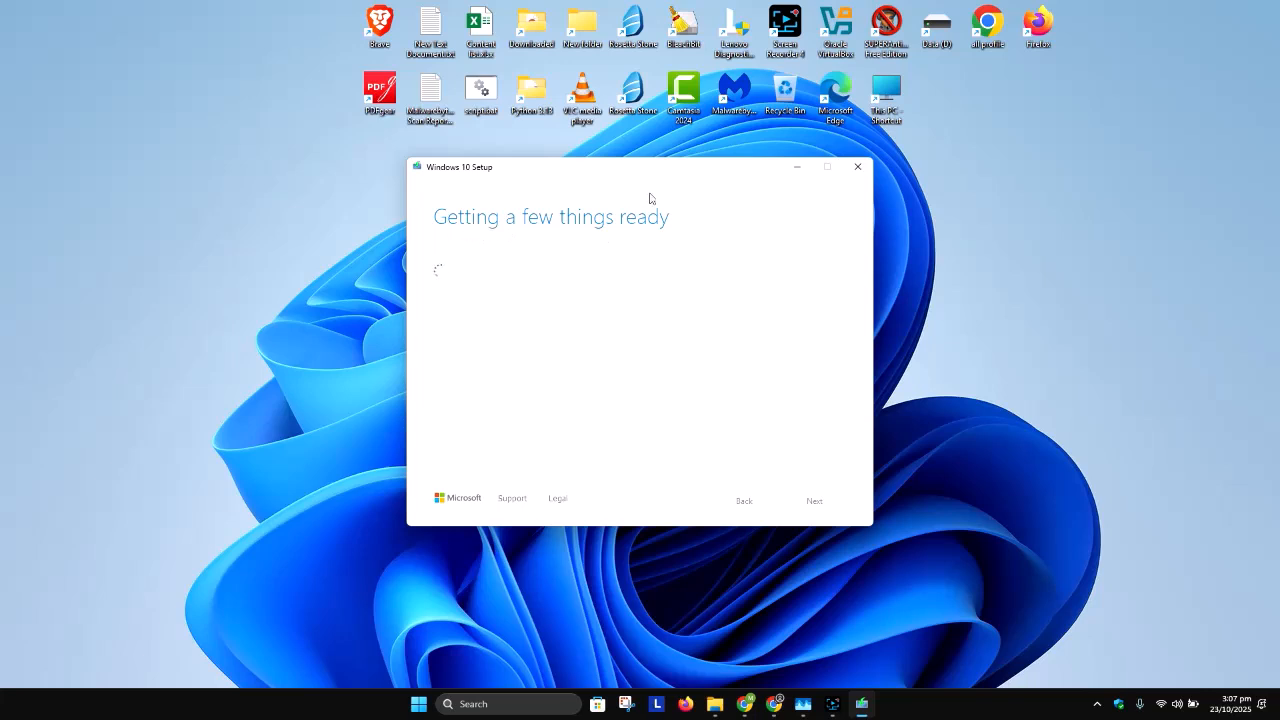
left_click_drag(655, 174, 883, 148)
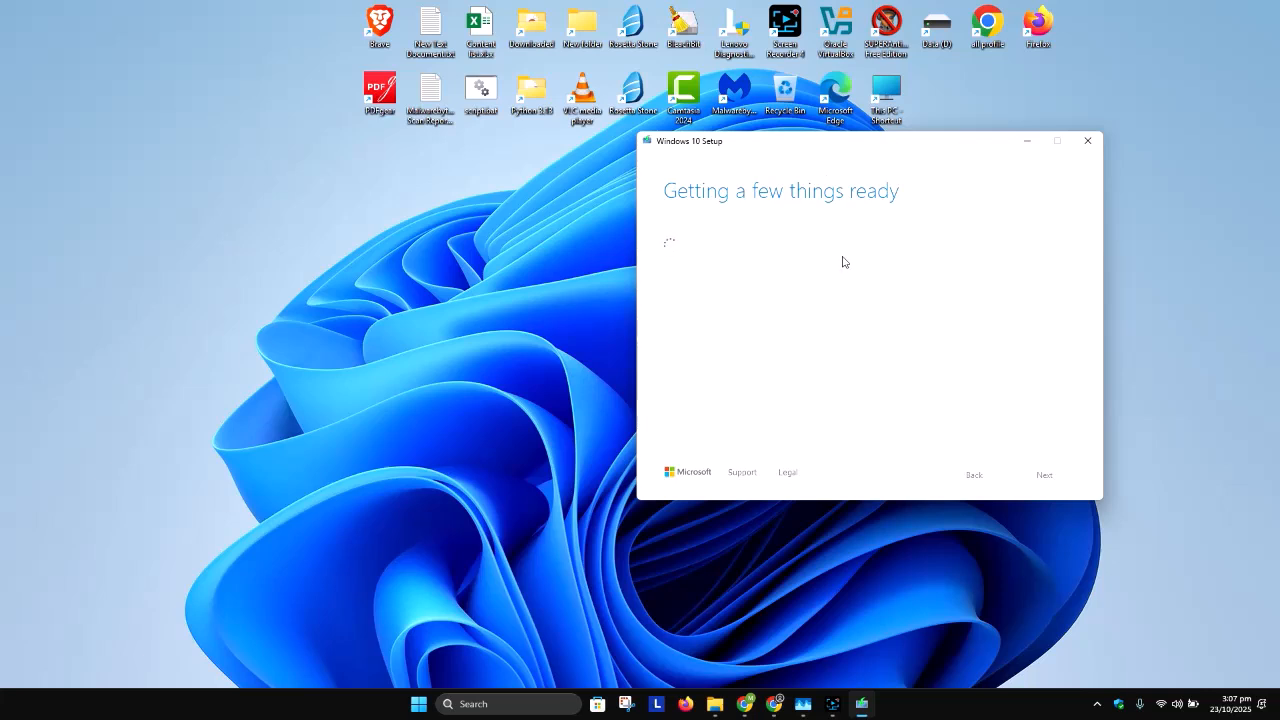
left_click(832, 703)
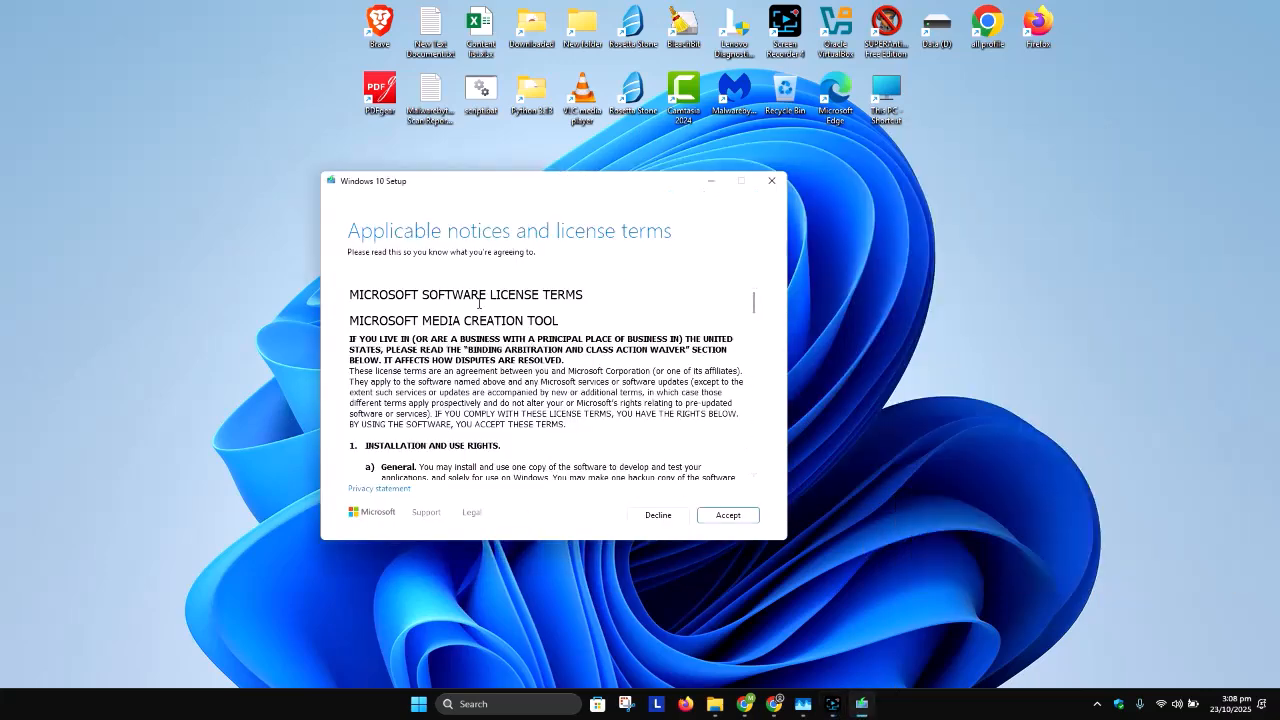
Step: Go through the Microsoft Media Creation Tool license terms to the end and accept them
left_click_drag(758, 302, 773, 461)
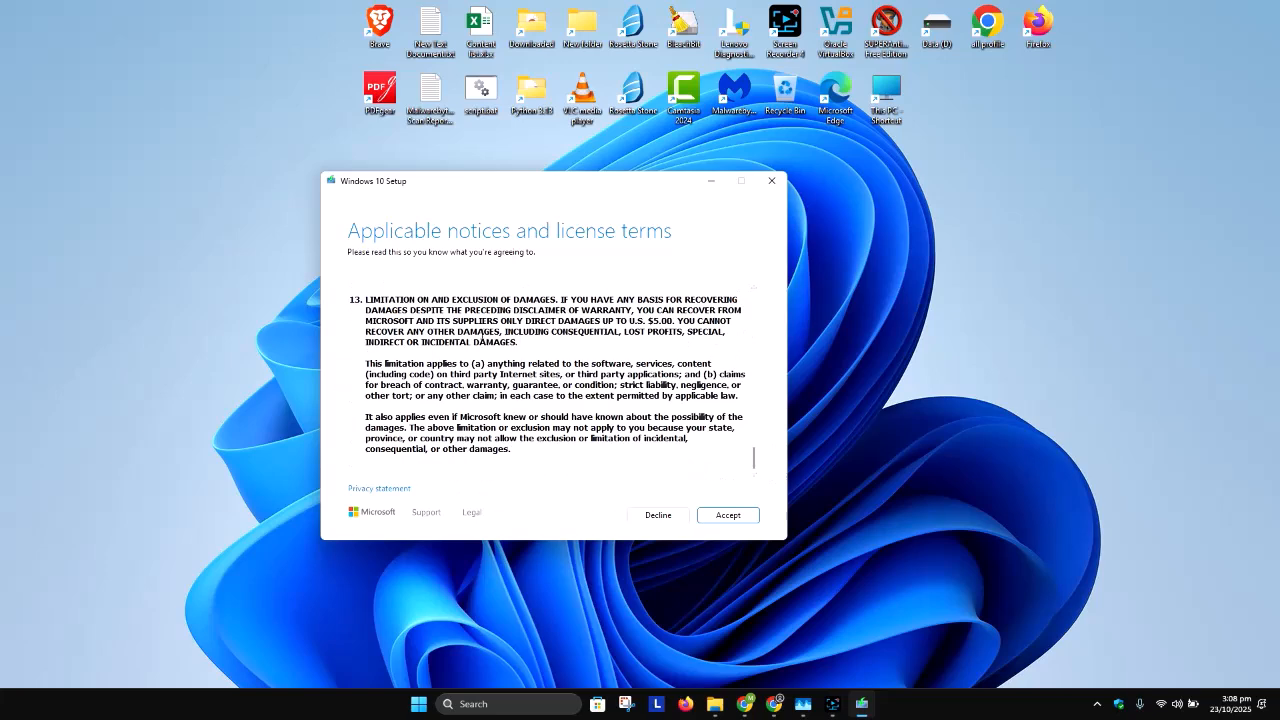
left_click(727, 516)
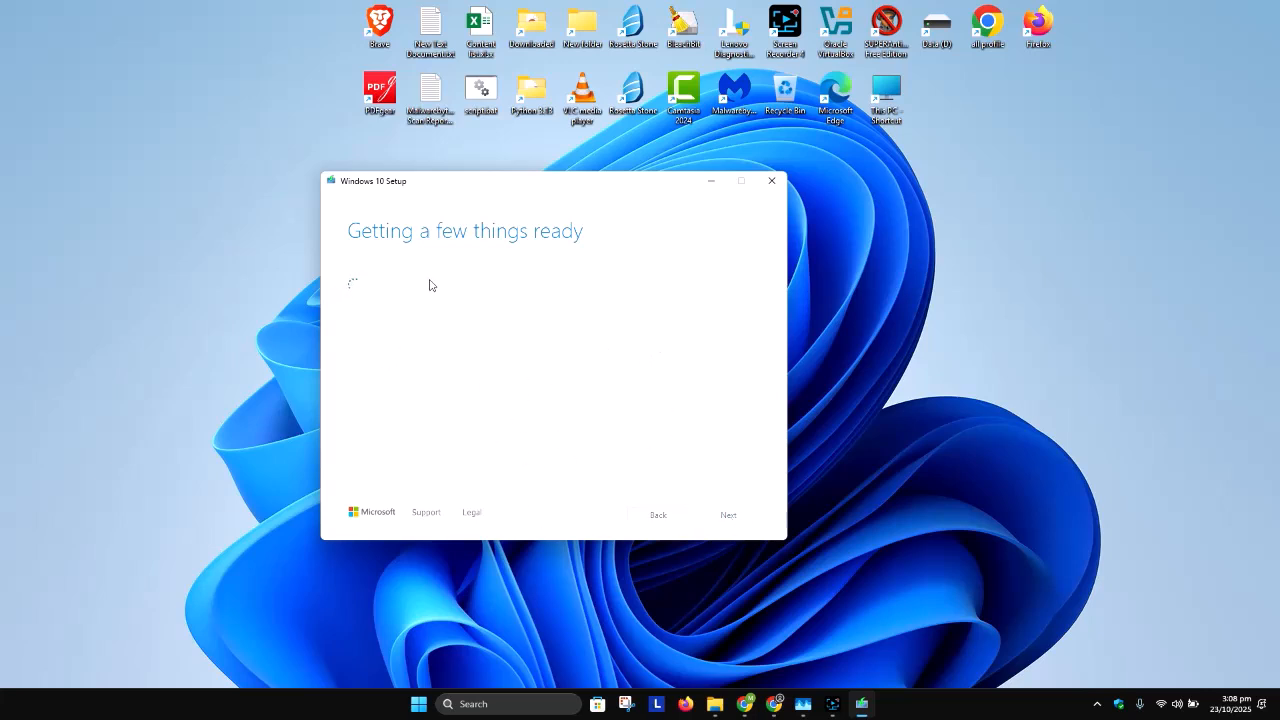
left_click_drag(558, 188, 537, 184)
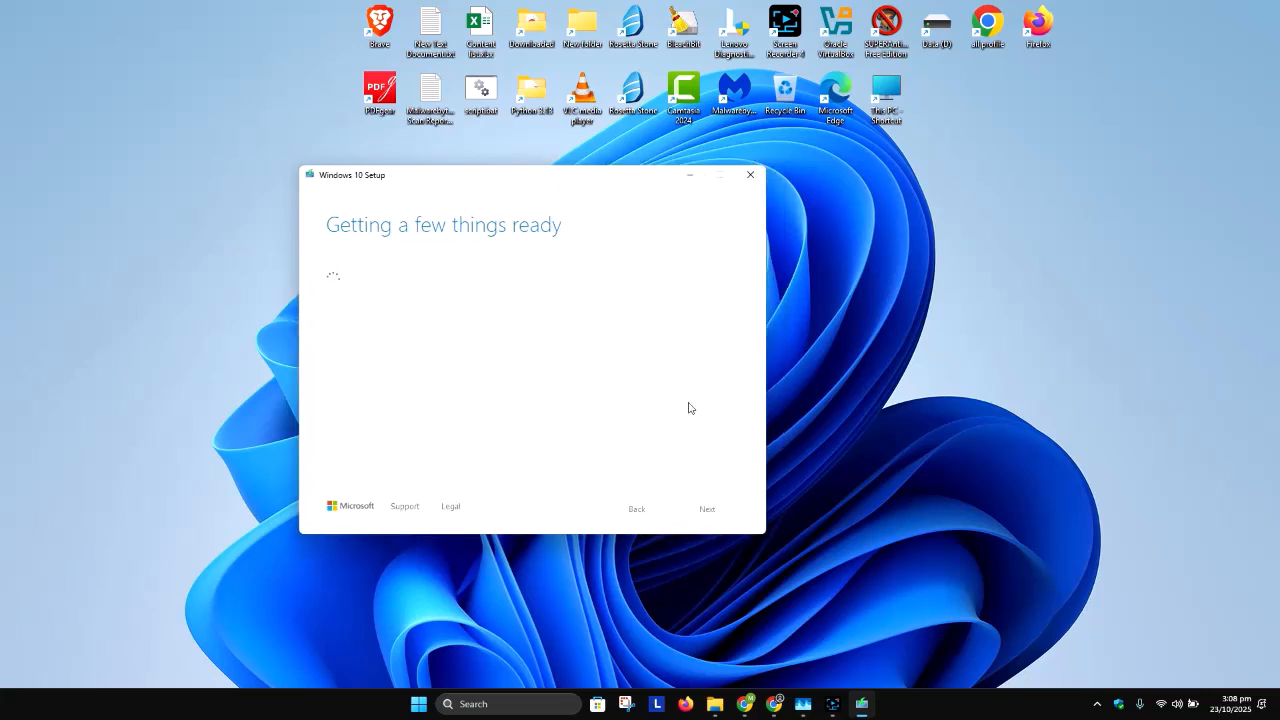
left_click(832, 703)
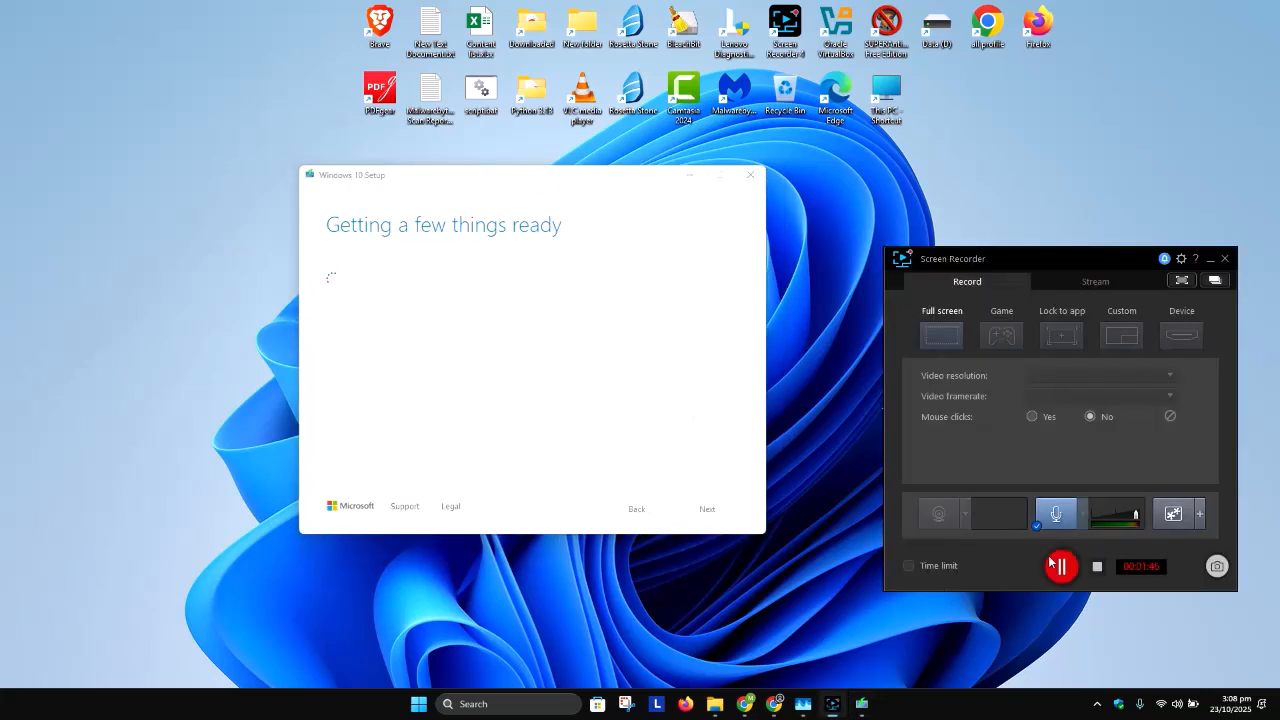
left_click(1062, 566)
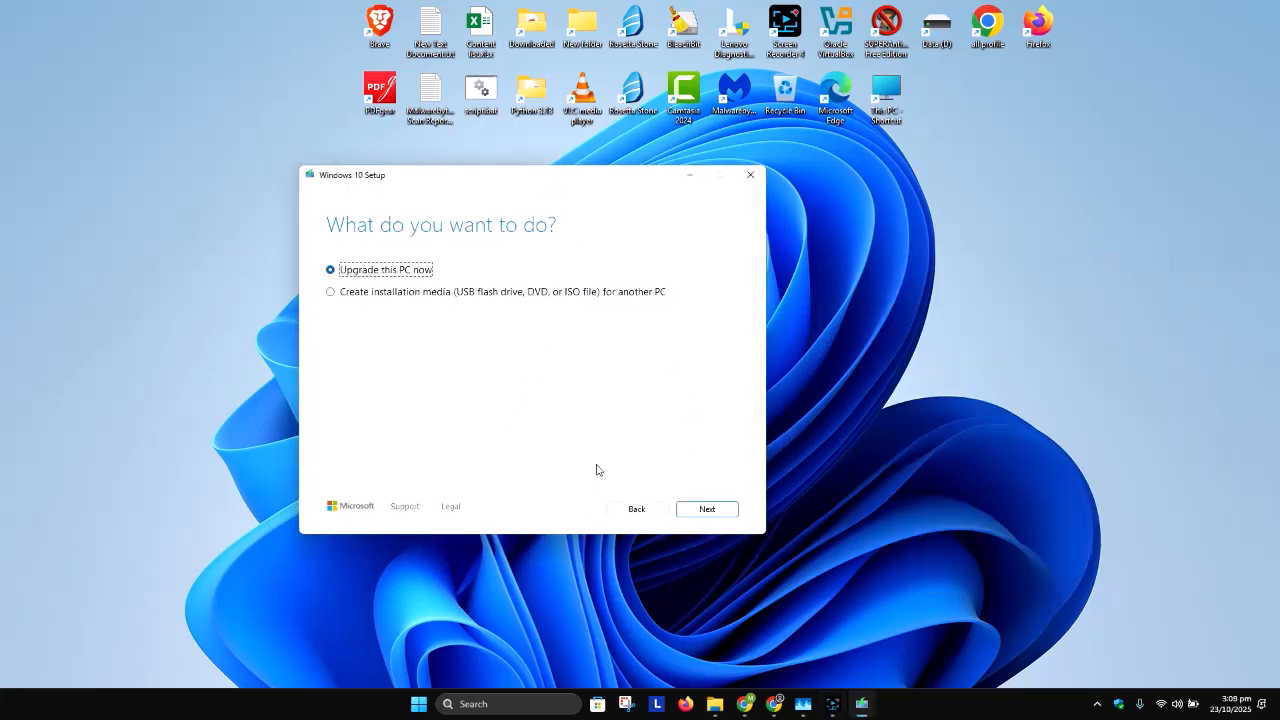
Step: Choose to create installation media for another PC and turn off the recommended options for this PC
left_click(334, 294)
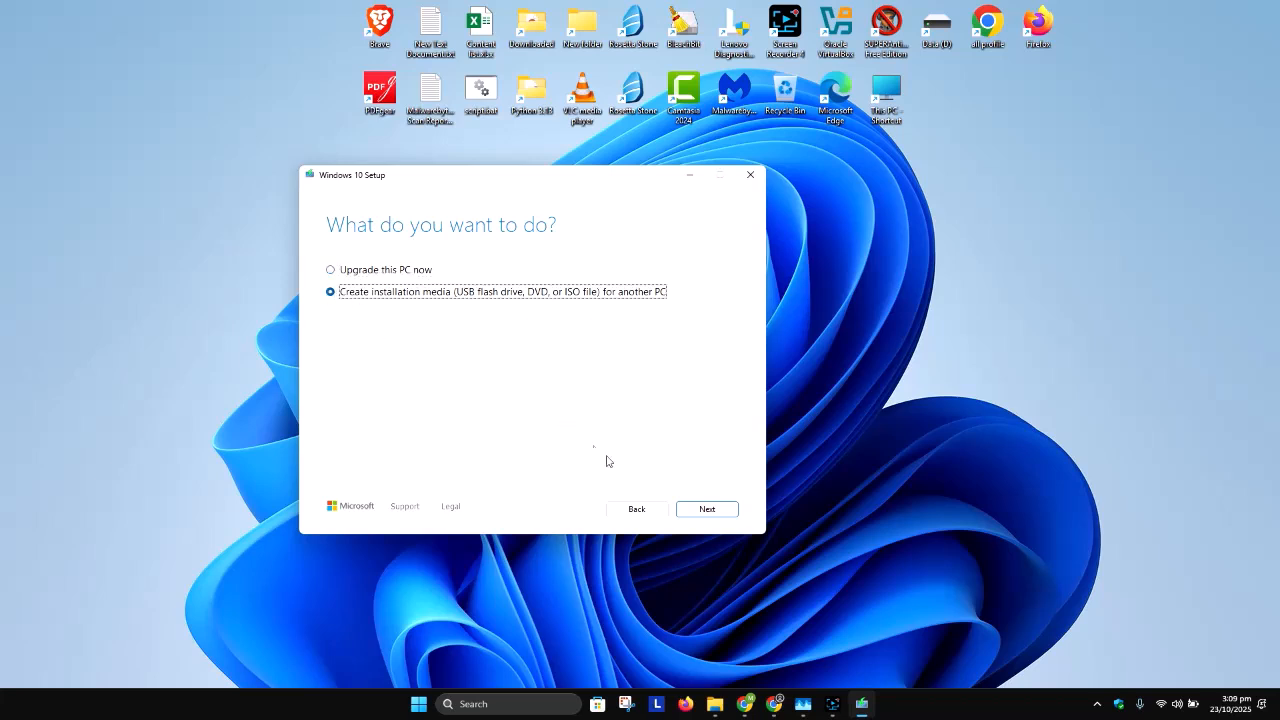
left_click(709, 510)
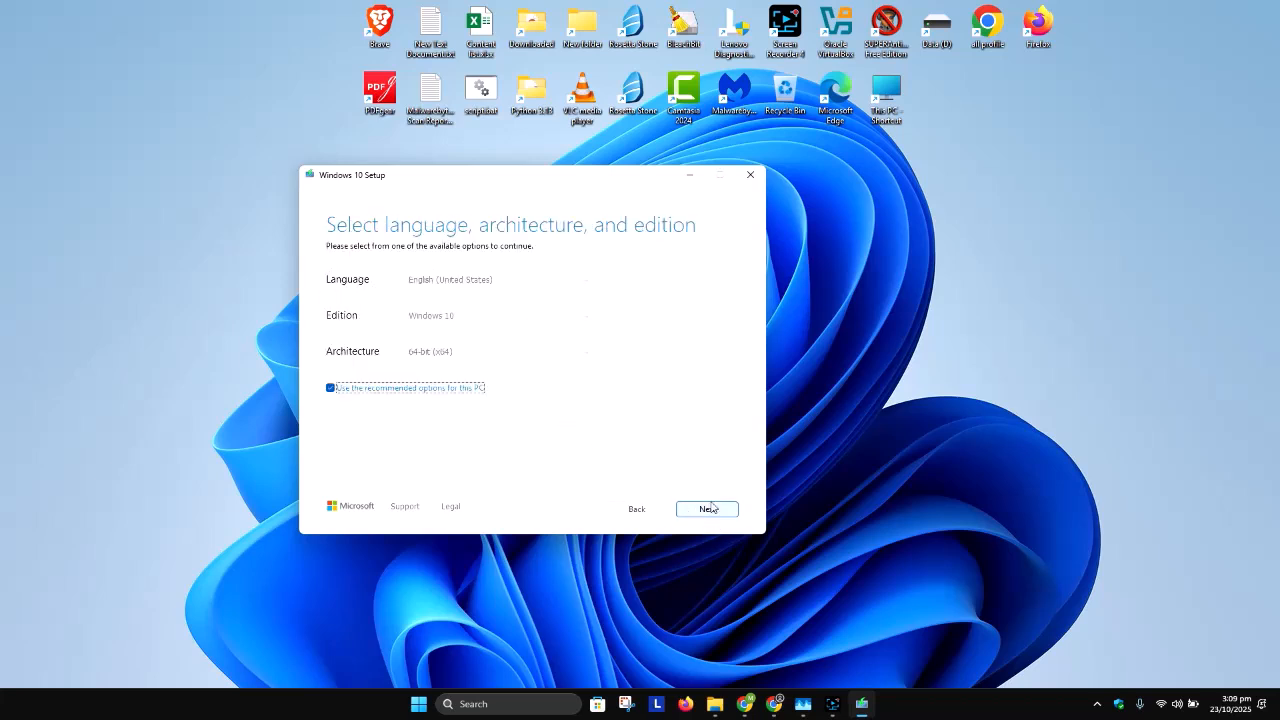
left_click(374, 392)
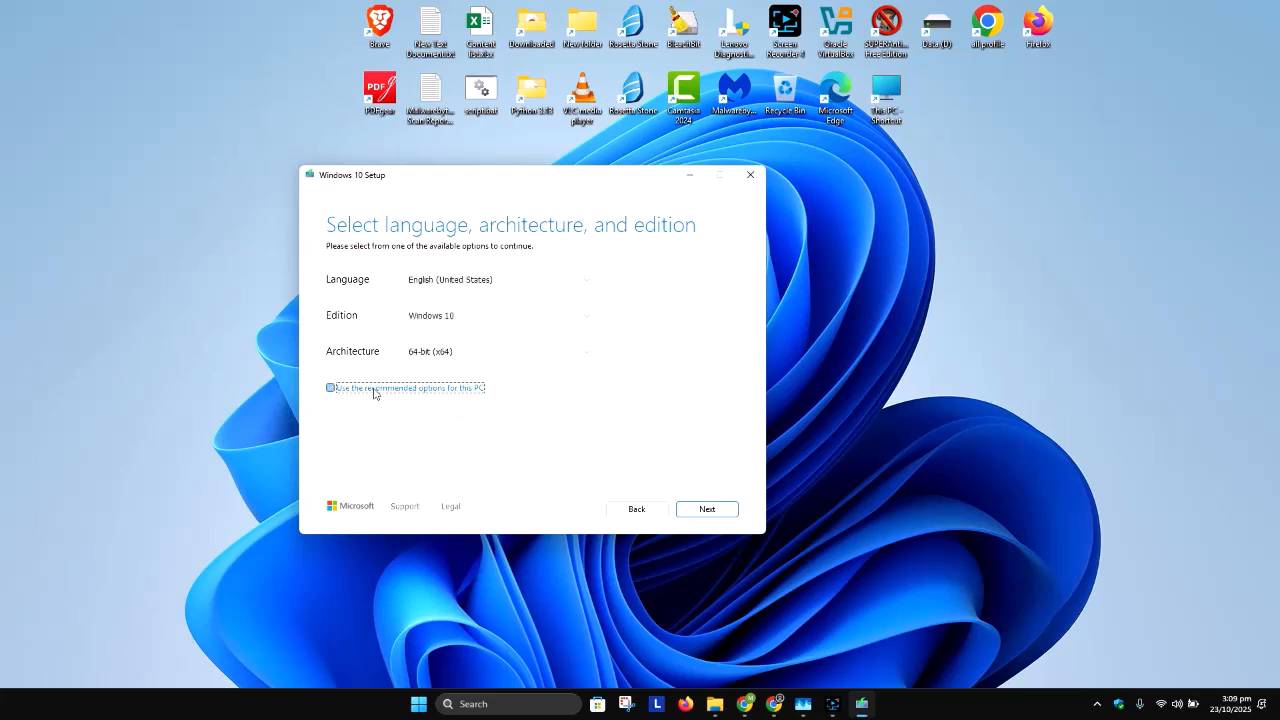
Step: Examine the available language, edition and architecture choices for the installation media, keeping the current selections
left_click(472, 284)
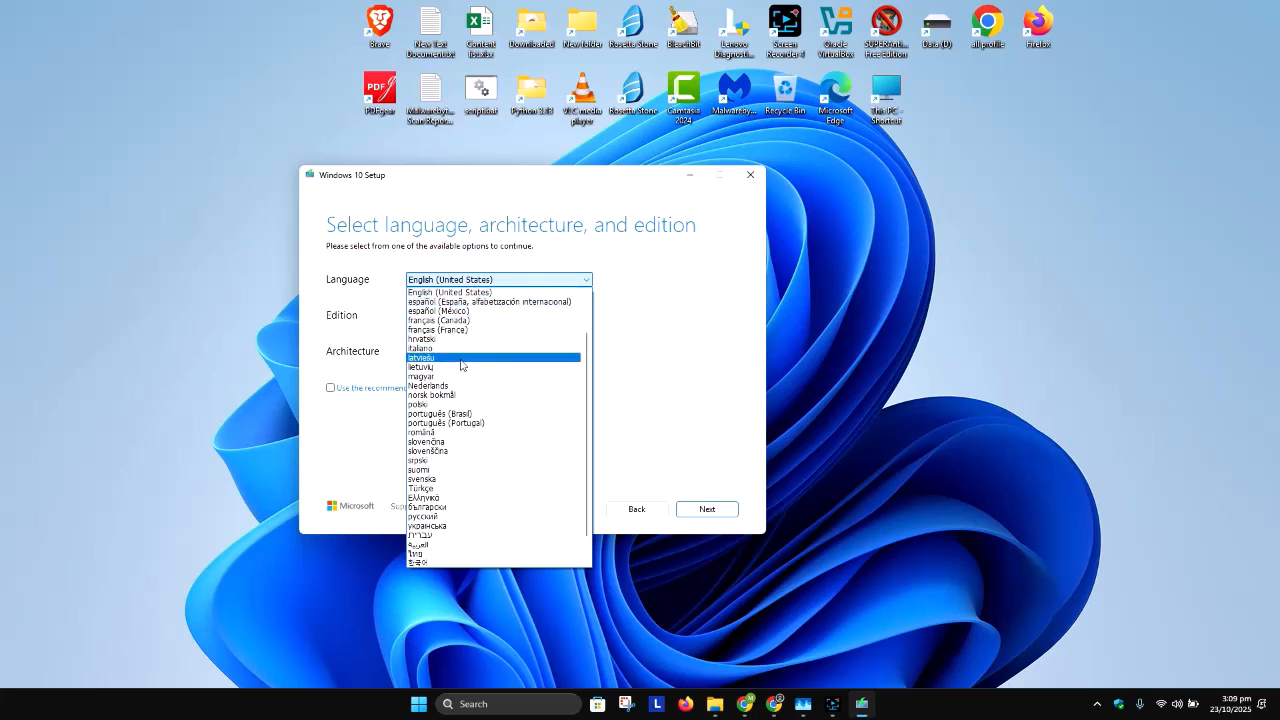
left_click(665, 311)
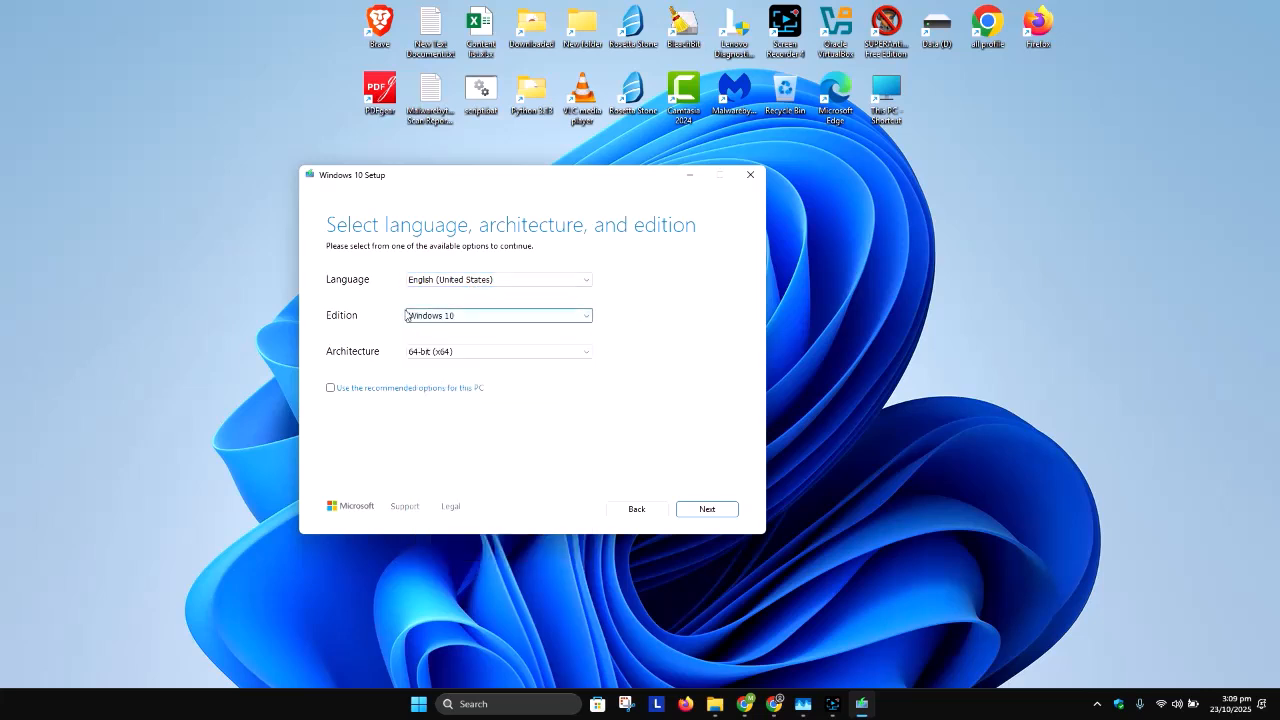
left_click(460, 317)
left_click(668, 325)
left_click(480, 356)
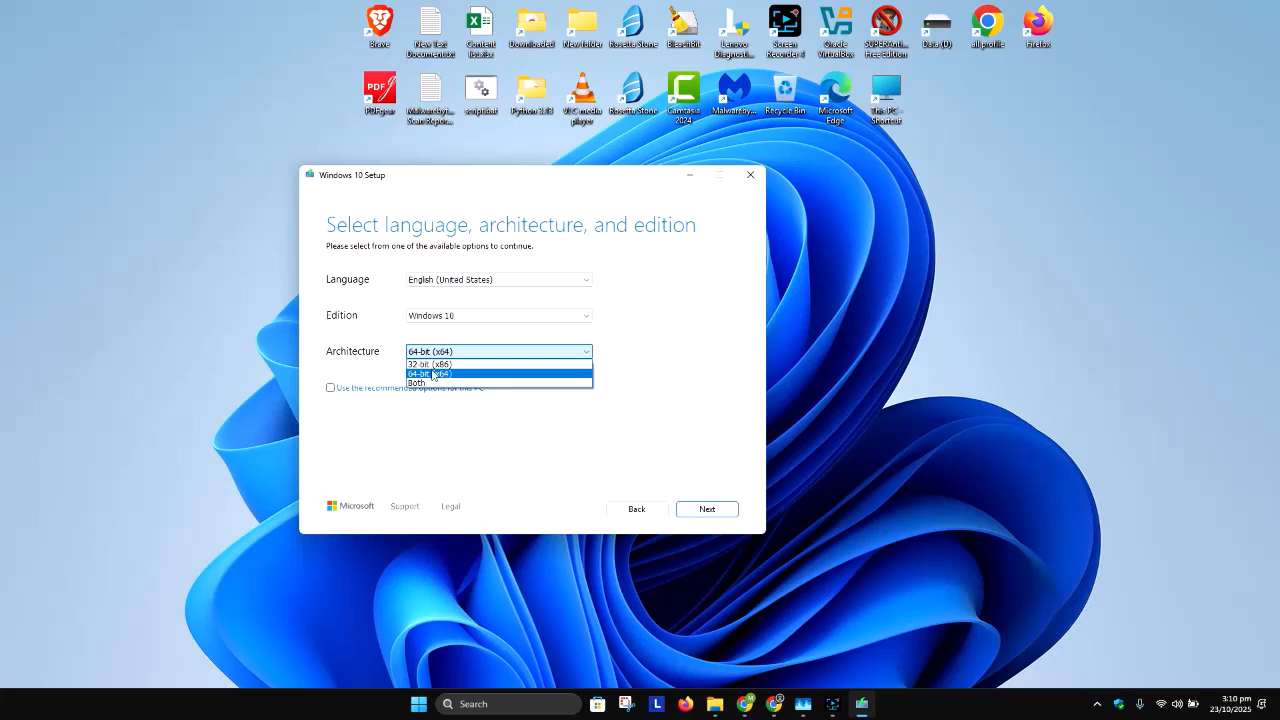
left_click(677, 390)
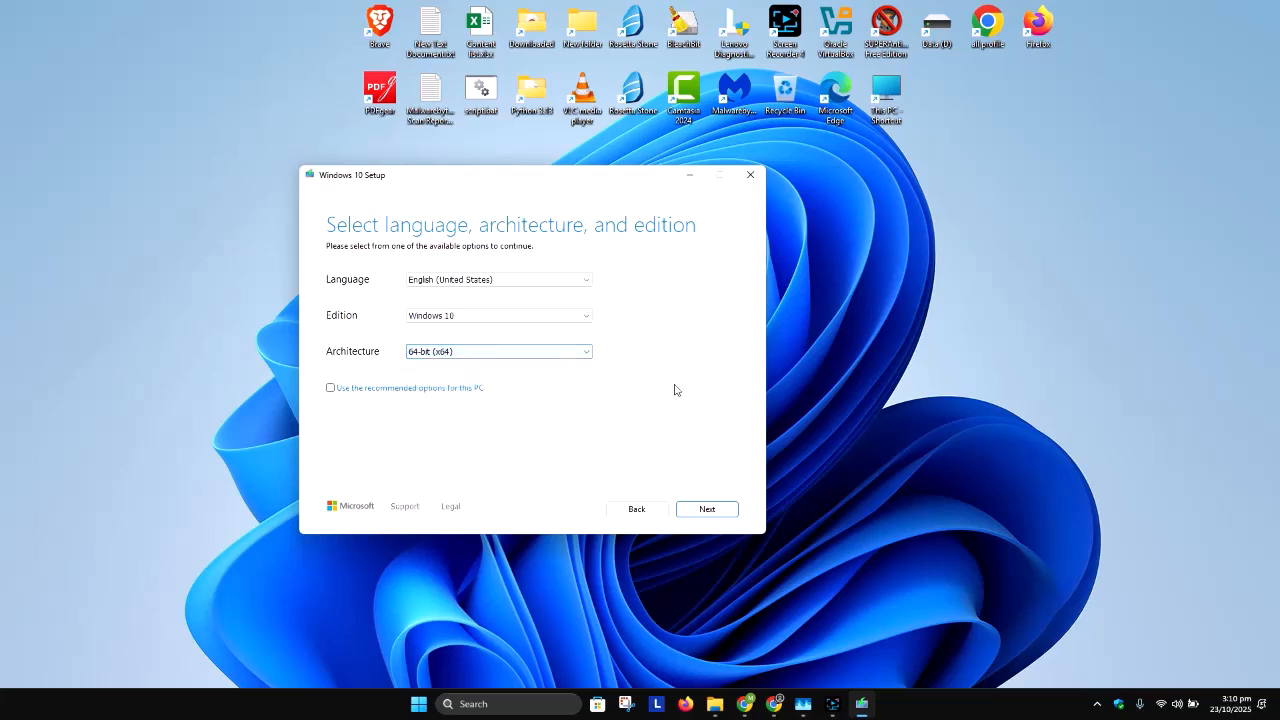
left_click(500, 354)
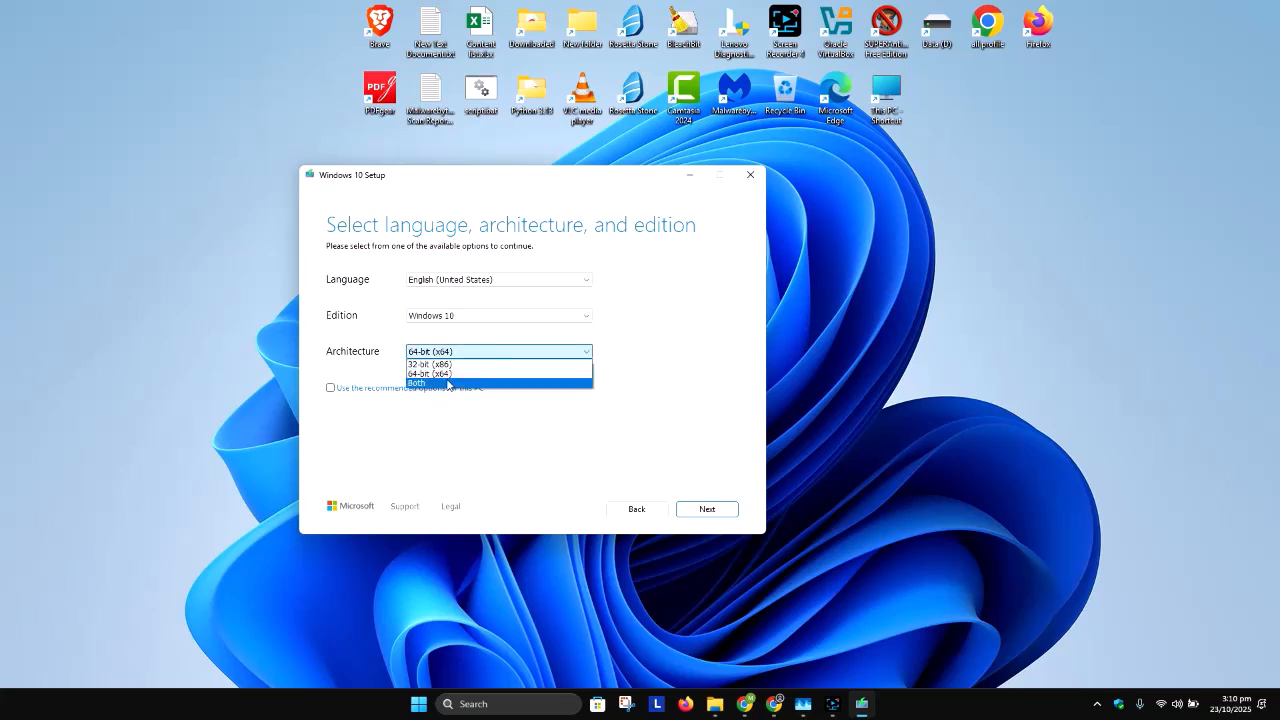
left_click(447, 428)
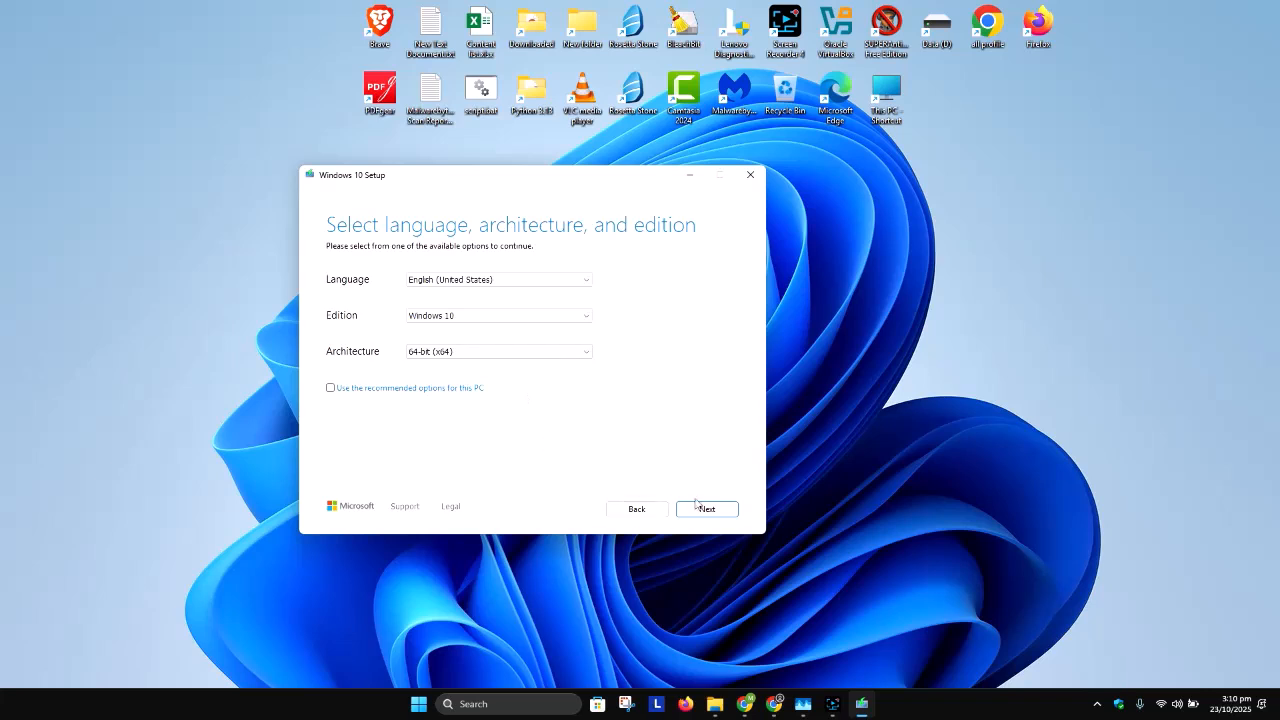
Step: Choose ISO file as the installation media and save it as Windows.iso on the Data (D:) drive
left_click(705, 510)
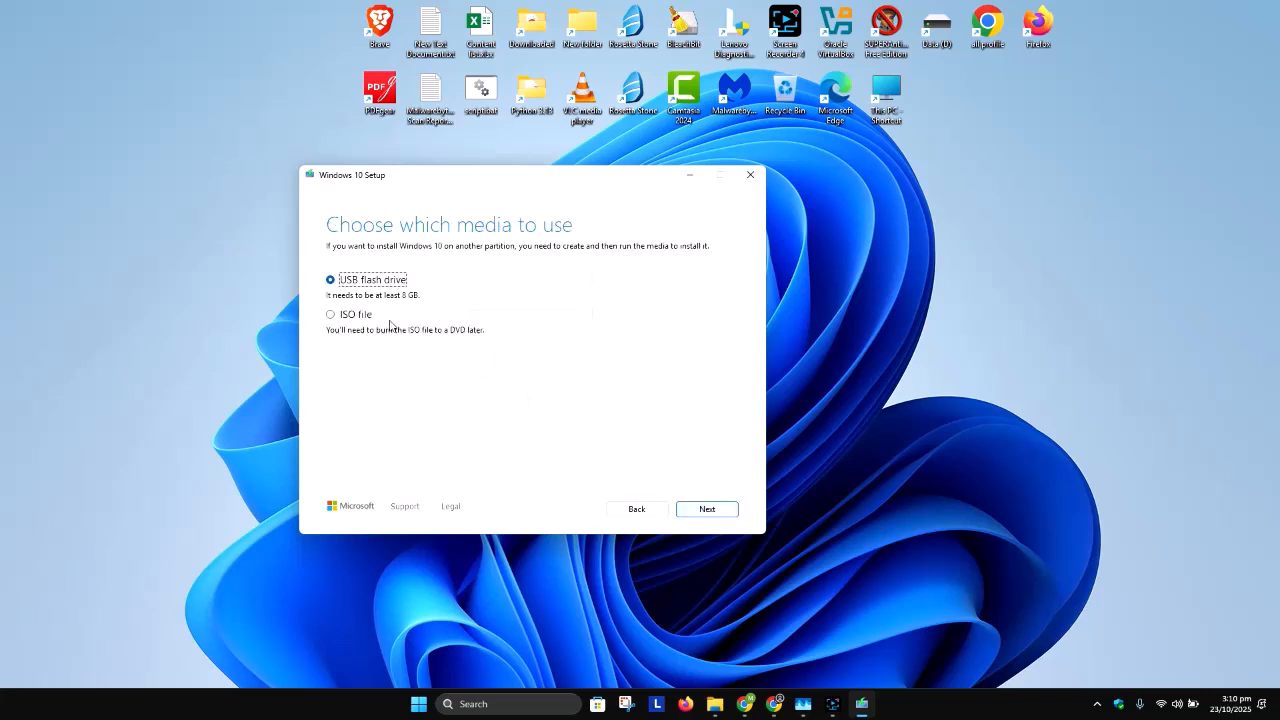
left_click(362, 318)
left_click(705, 513)
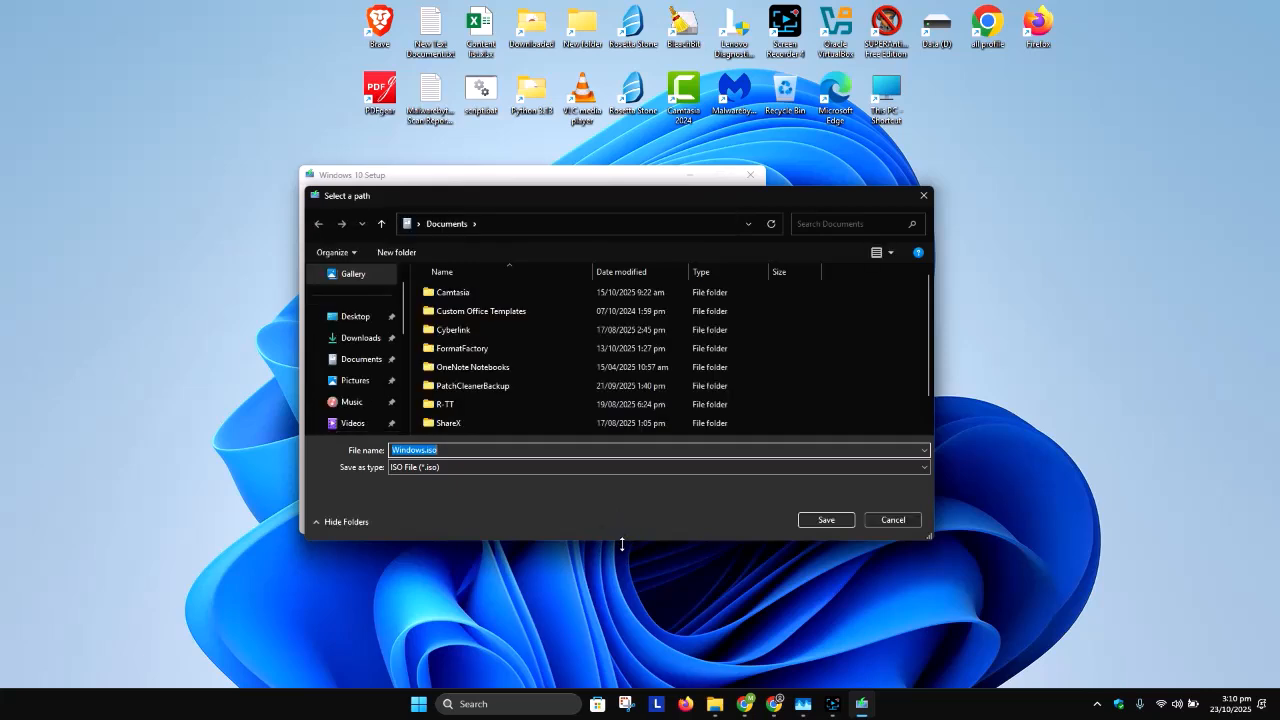
left_click_drag(621, 544, 618, 688)
scroll(345, 480, "down", 2)
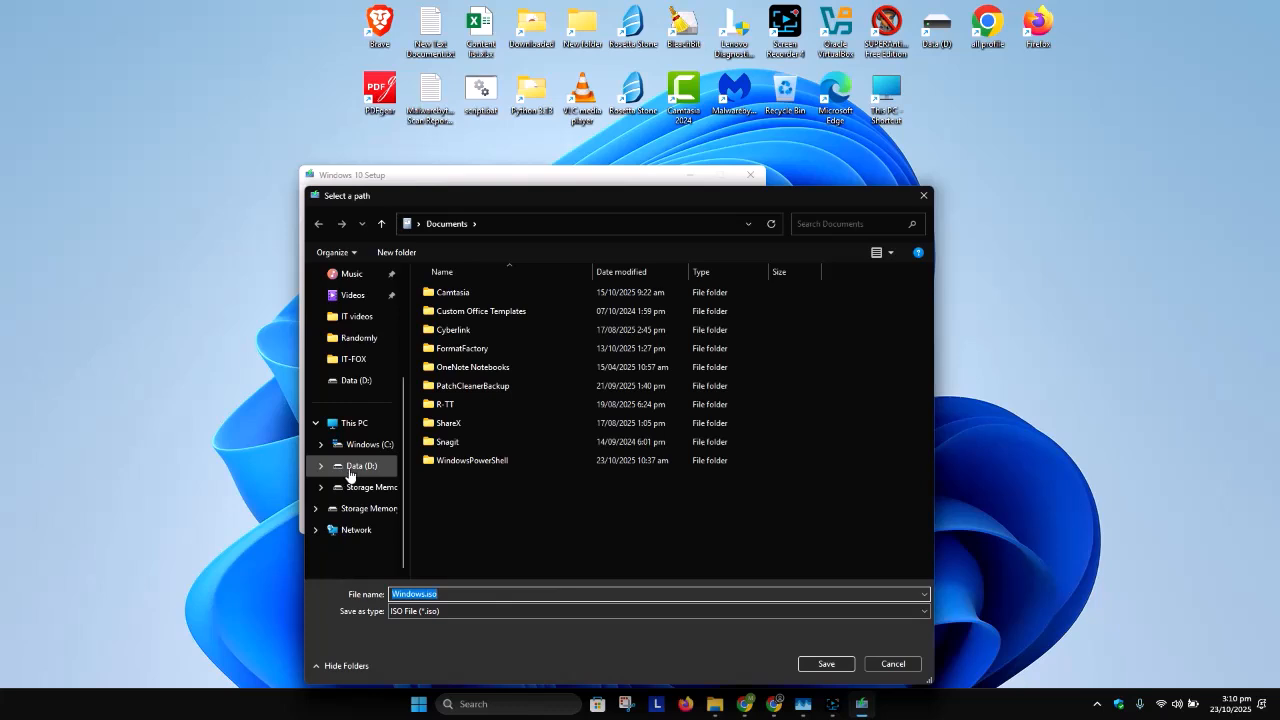
left_click(358, 466)
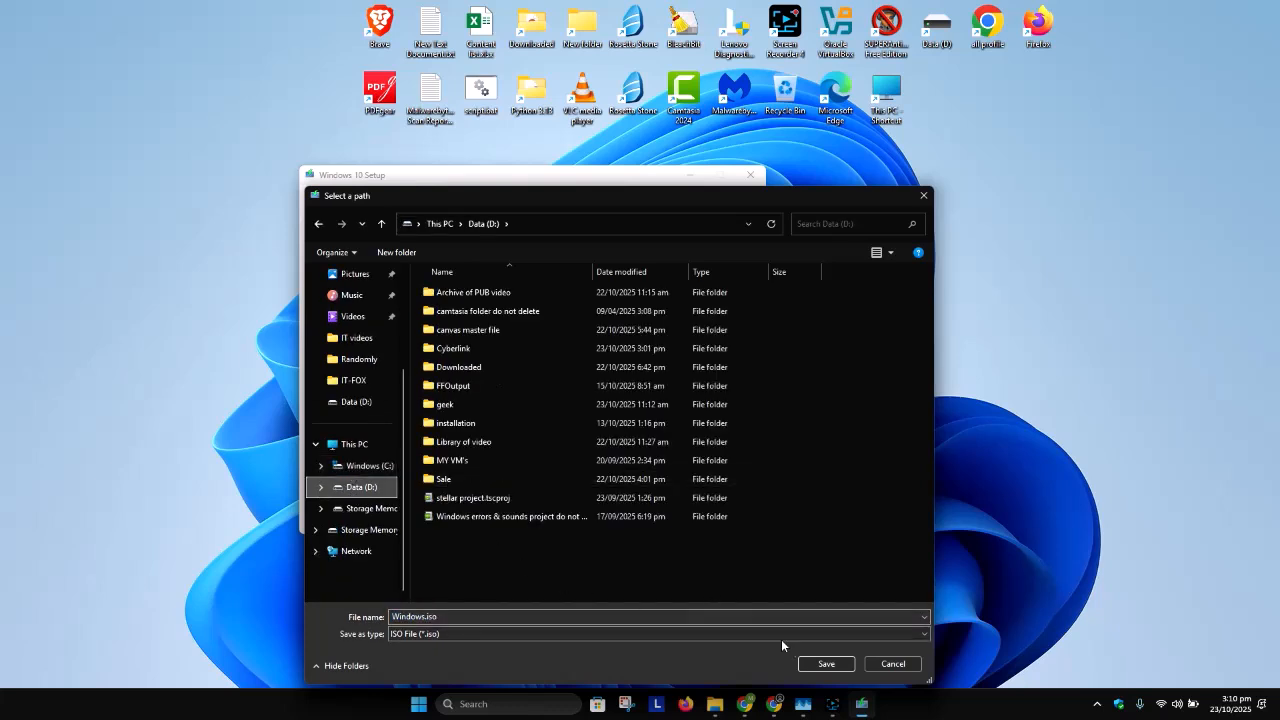
left_click(827, 665)
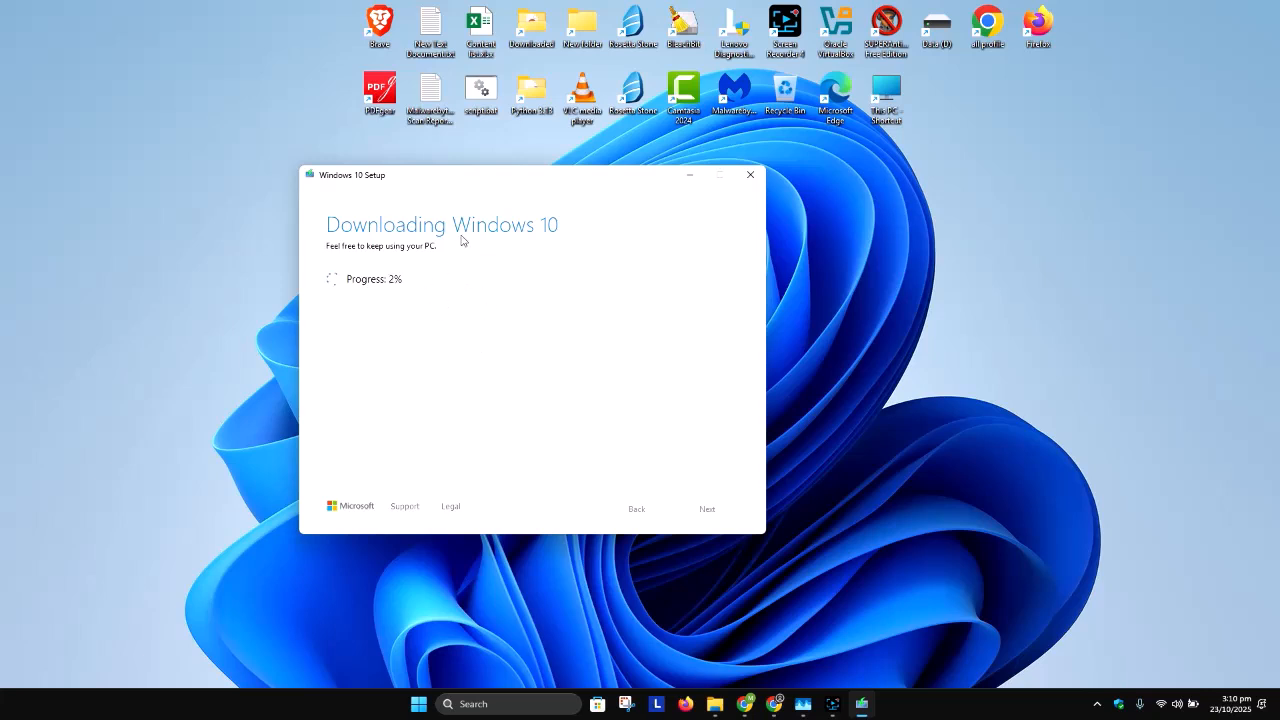
left_click_drag(503, 190, 472, 152)
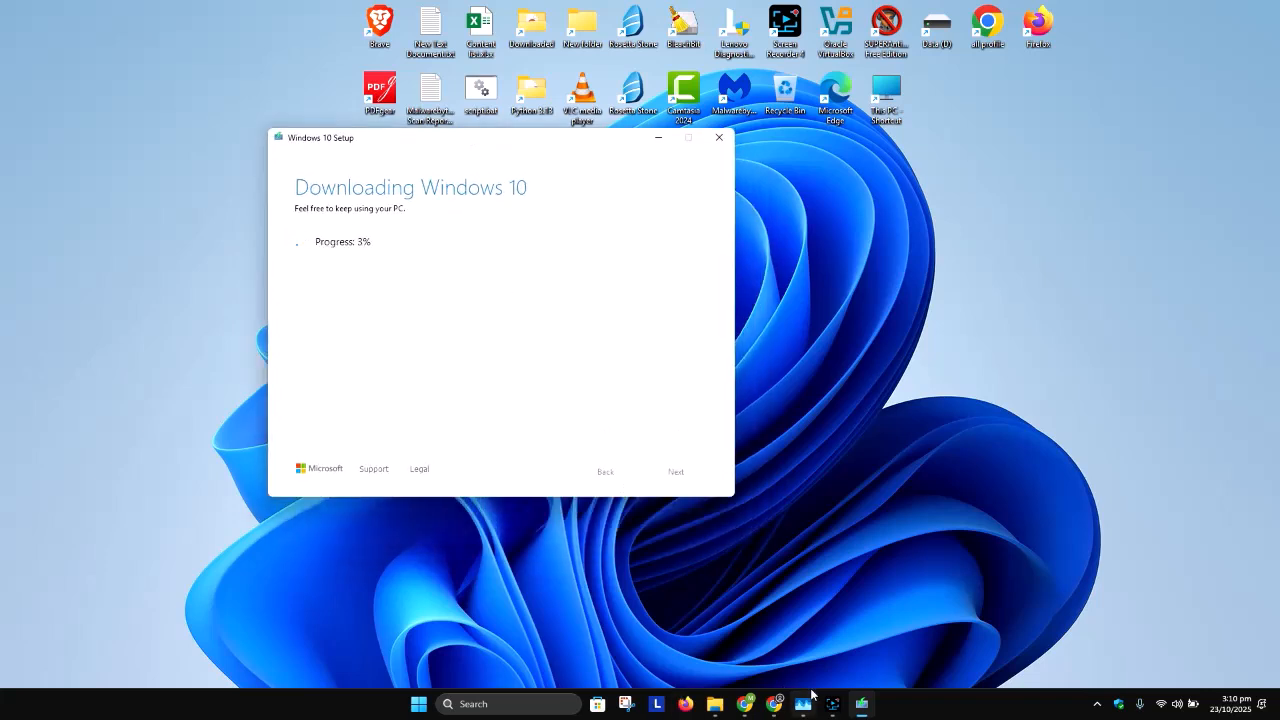
left_click(829, 707)
left_click(1058, 564)
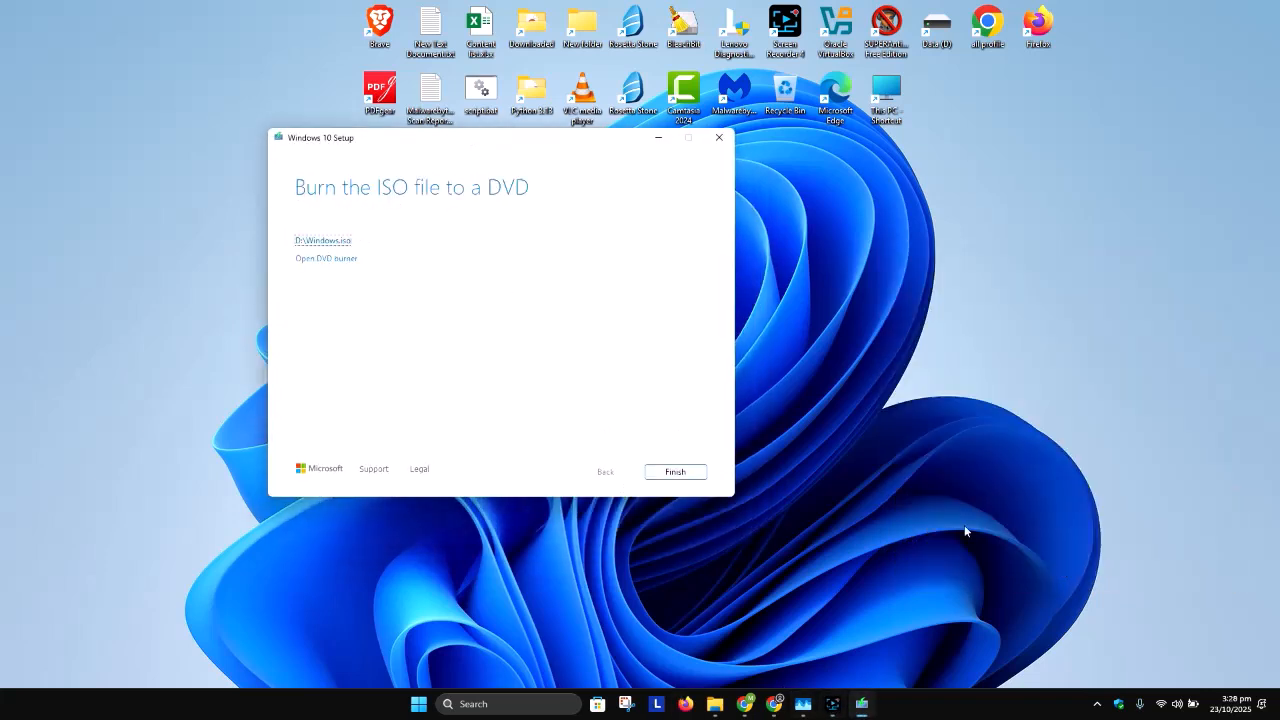
Step: Open the folder containing the finished D:\Windows.iso and move the setup window aside
left_click(323, 242)
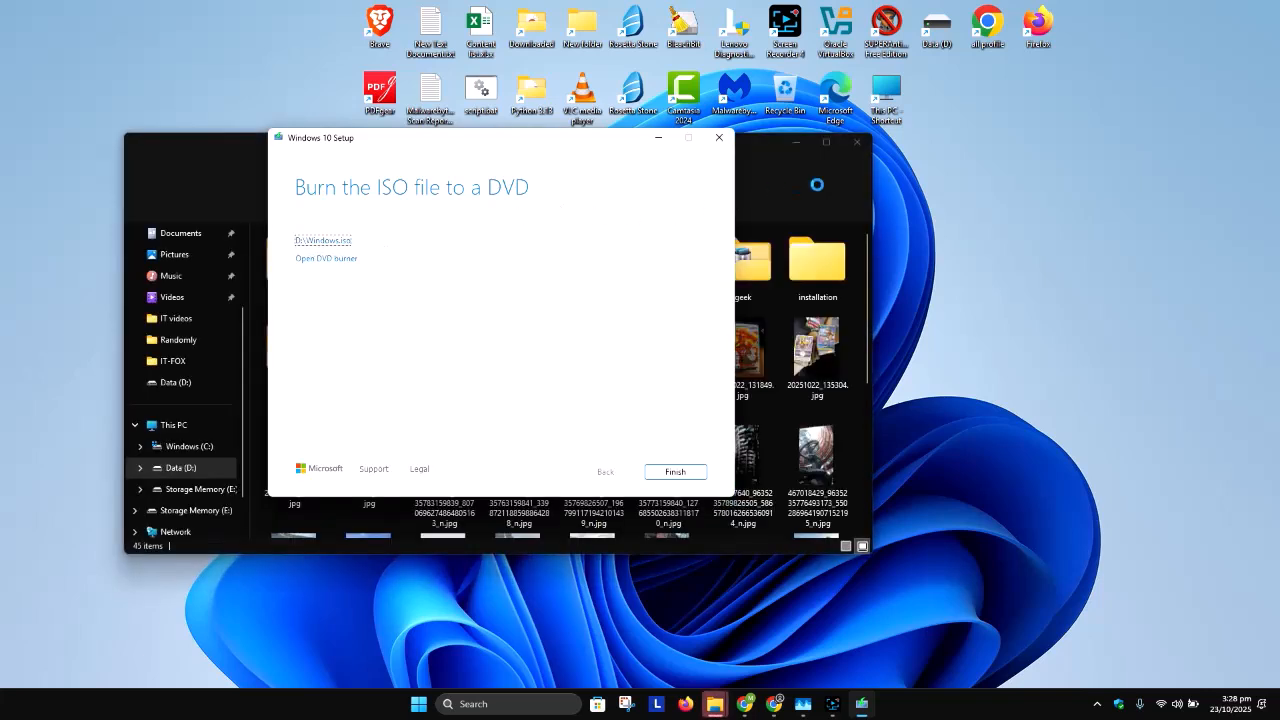
left_click_drag(598, 146, 670, 169)
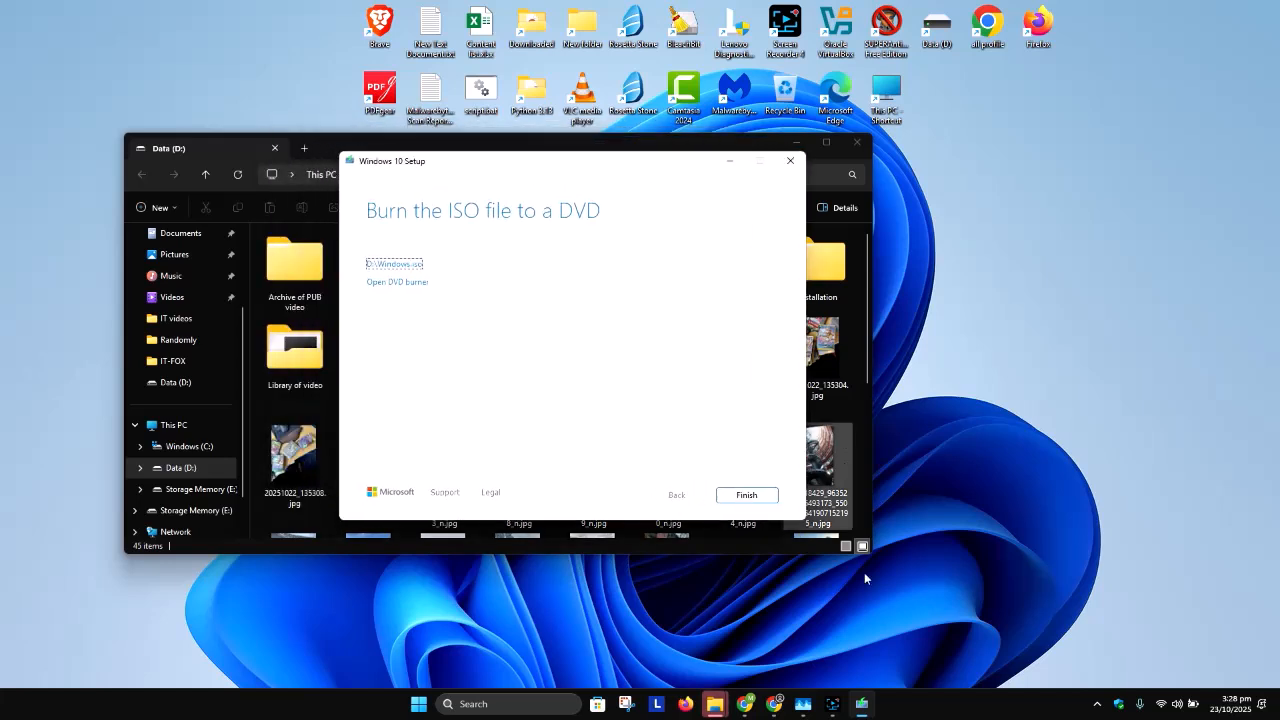
left_click(834, 704)
left_click(1057, 563)
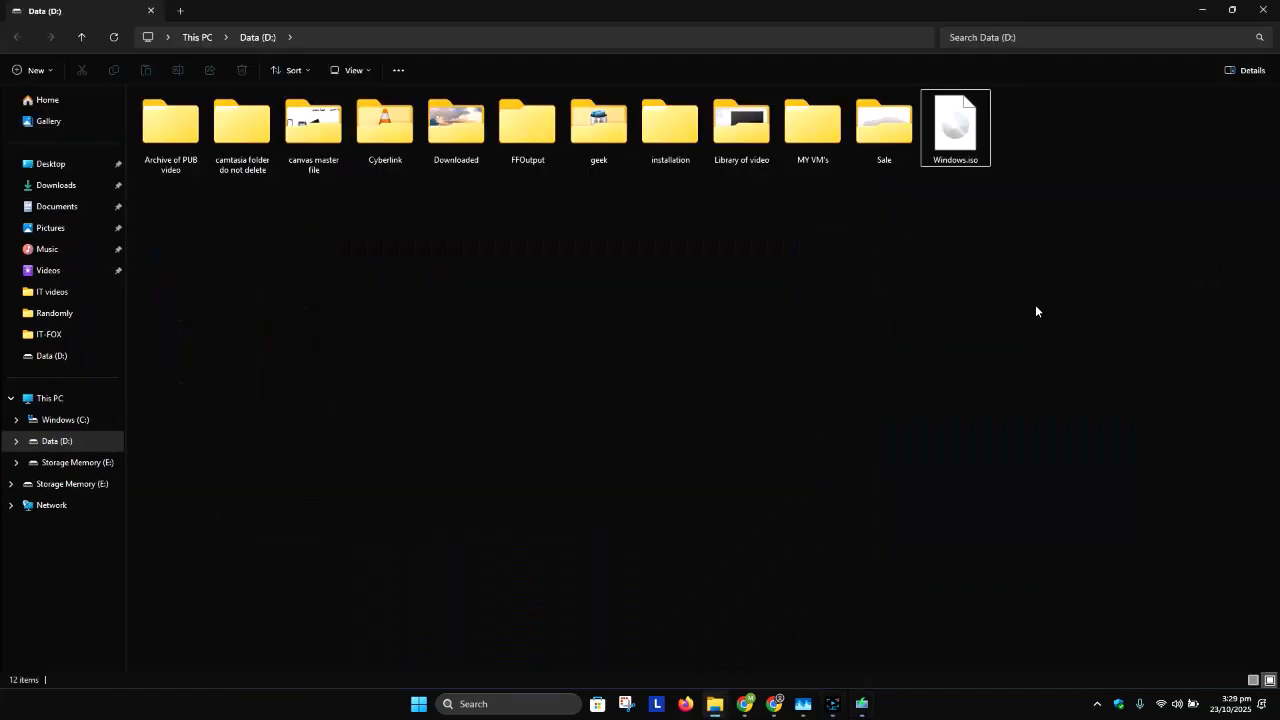
Step: Rename the Windows.iso file on the Data (D:) drive as Windows 10.iso
left_click(971, 163)
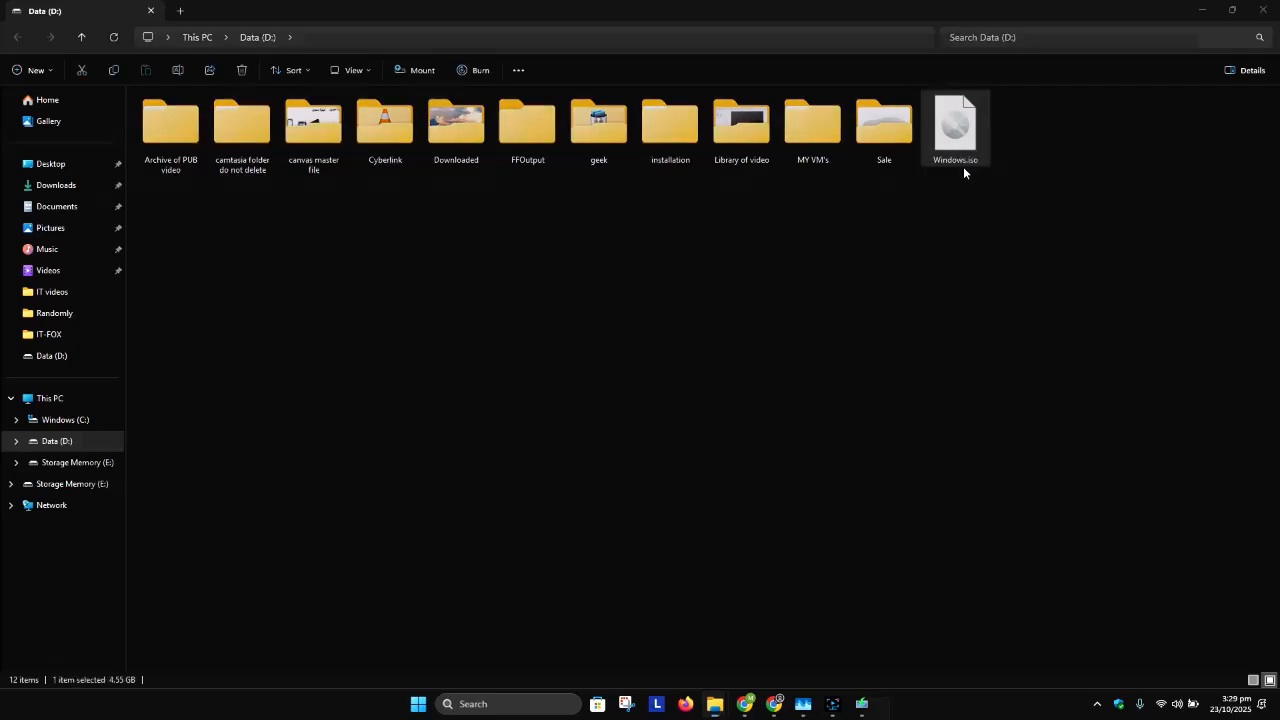
key("F1")
key("alt+F4")
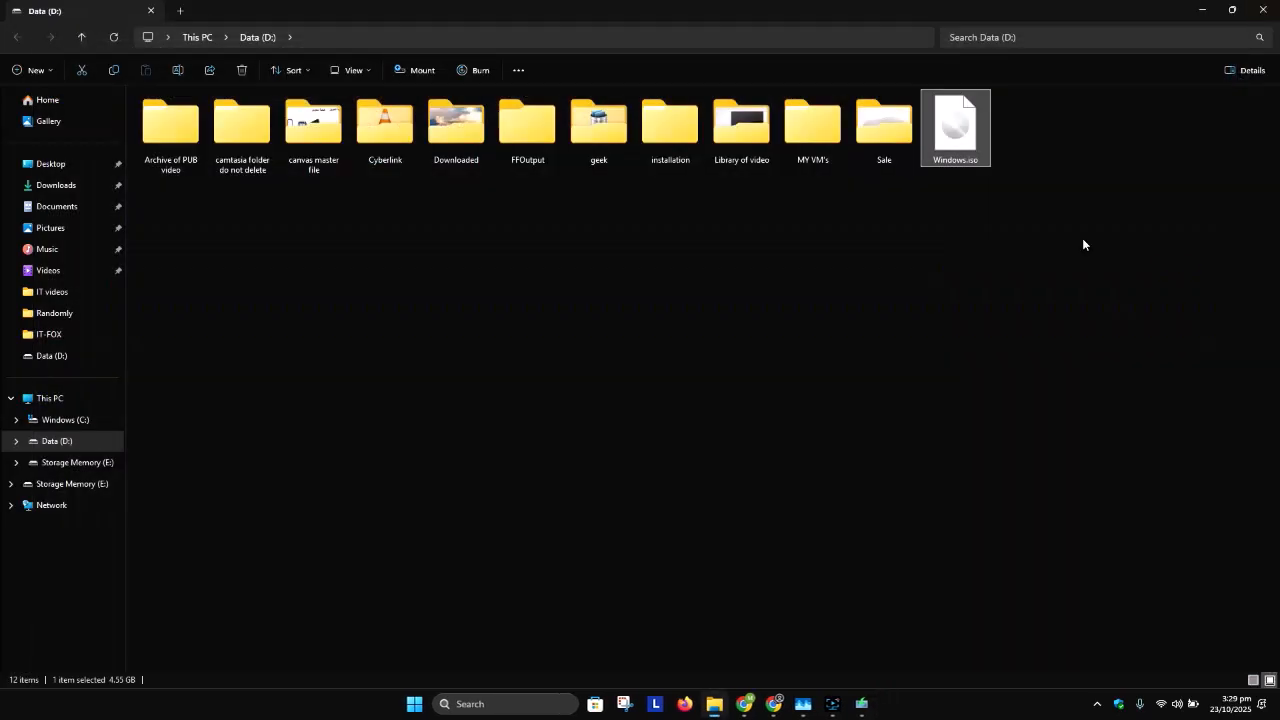
key("F2")
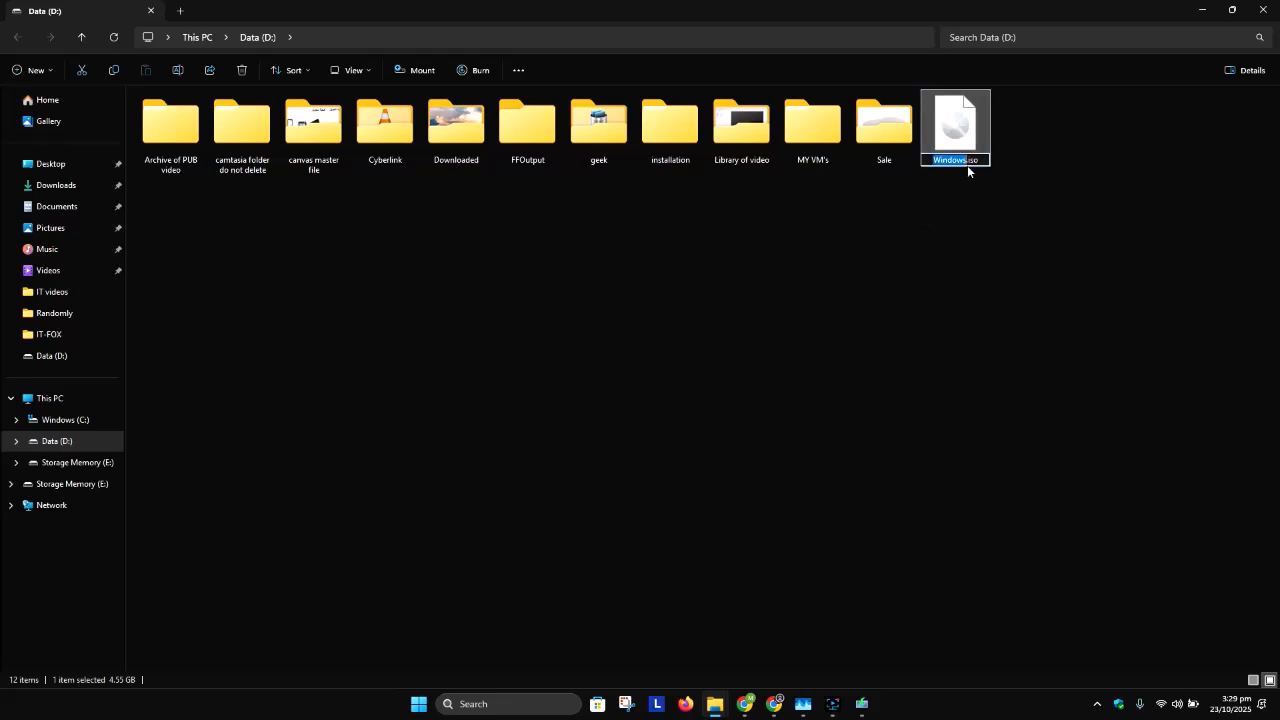
left_click(968, 161)
type("10")
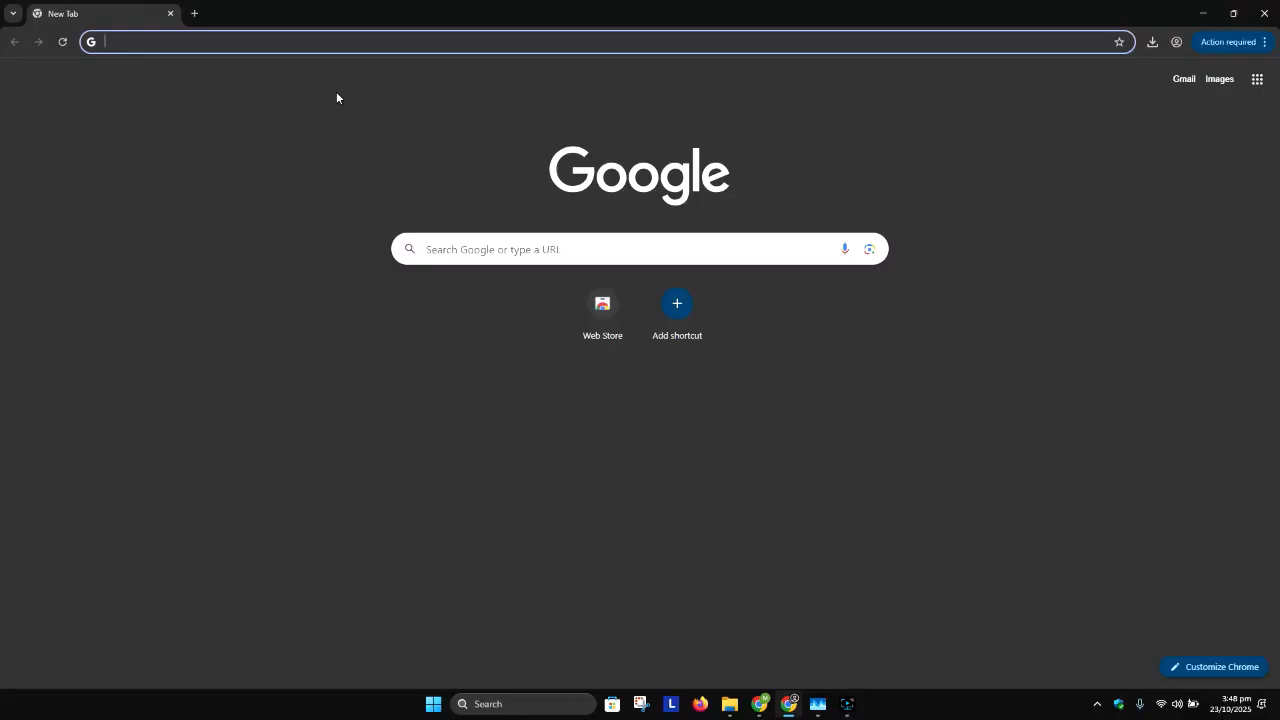
Step: Search Google for rufus, open the official rufus.ie site and consent to its data-use request
type("rufus")
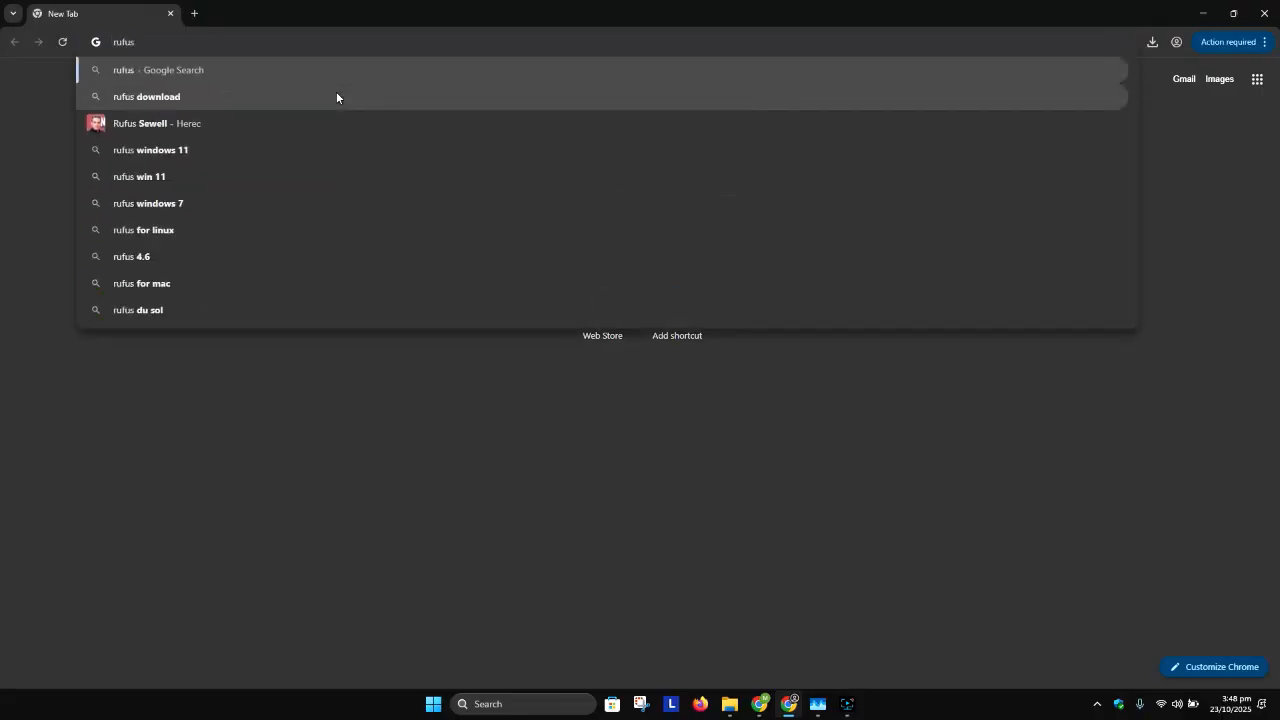
key("Return")
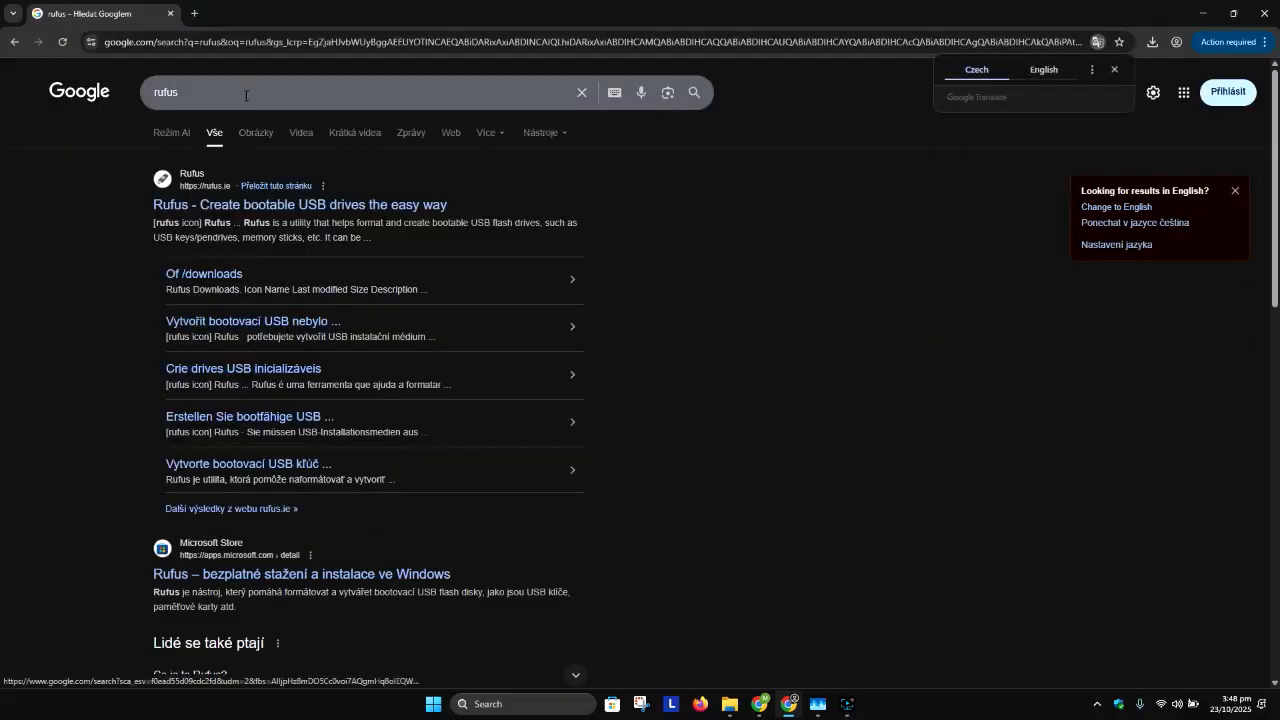
left_click(181, 211)
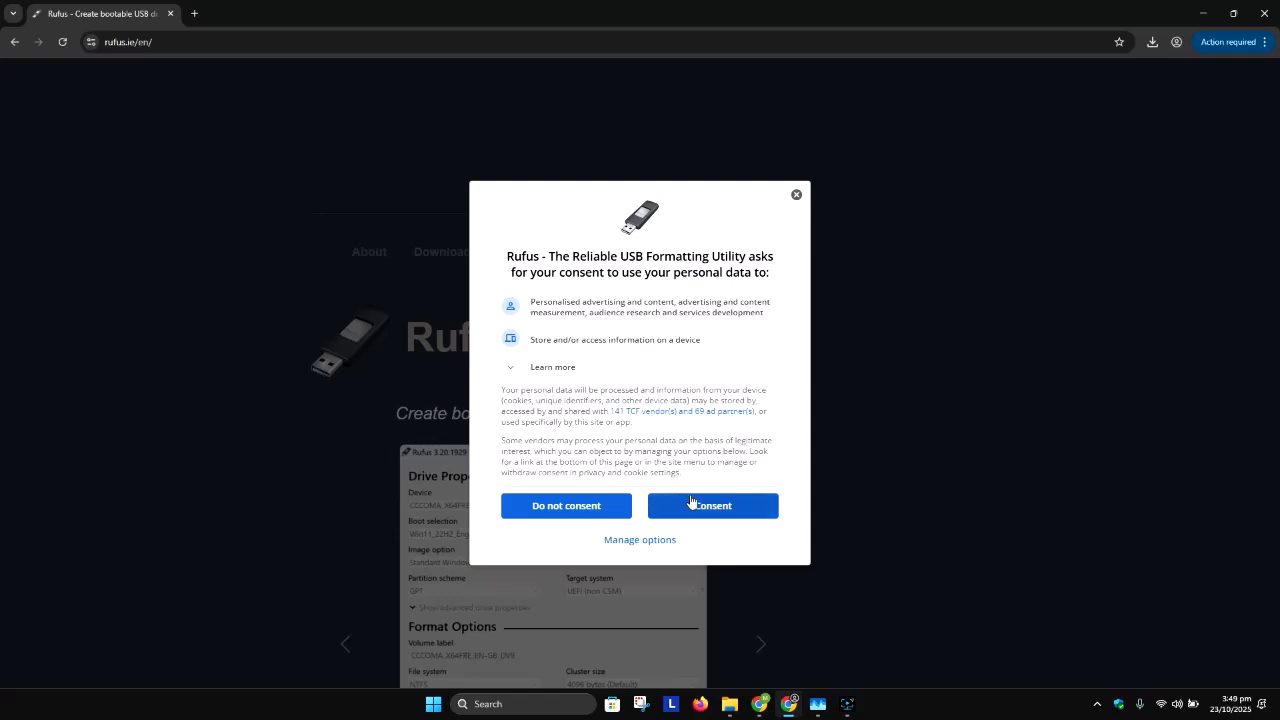
left_click(704, 510)
Step: Examine the Windows x64 and Windows x86 entries in the latest releases table of the Rufus download section
scroll(472, 328, "down", 5)
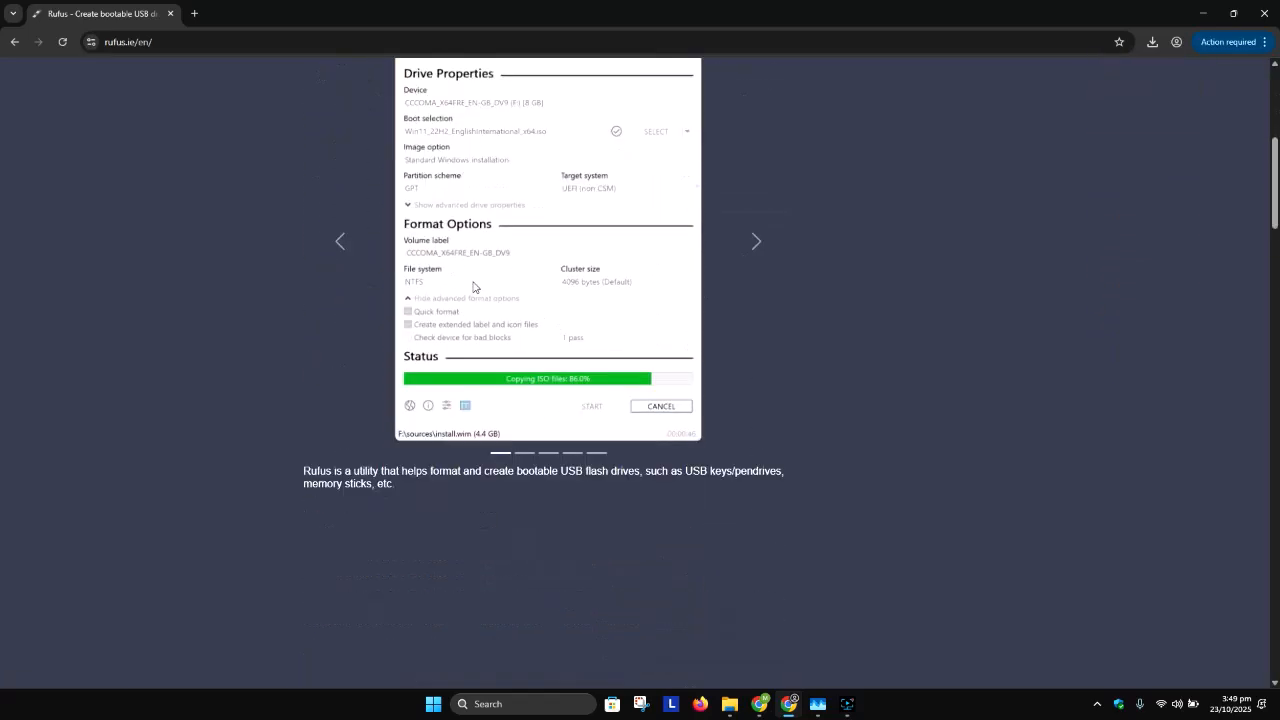
scroll(474, 287, "down", 2)
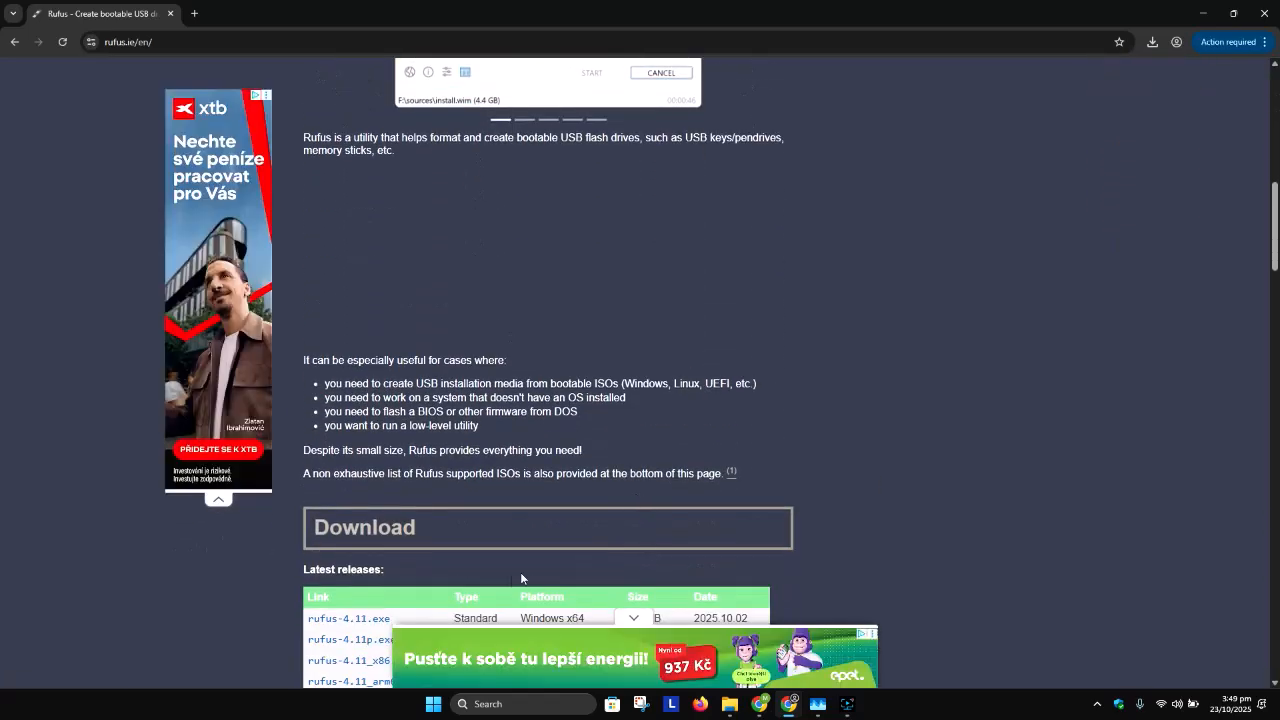
scroll(370, 420, "down", 2)
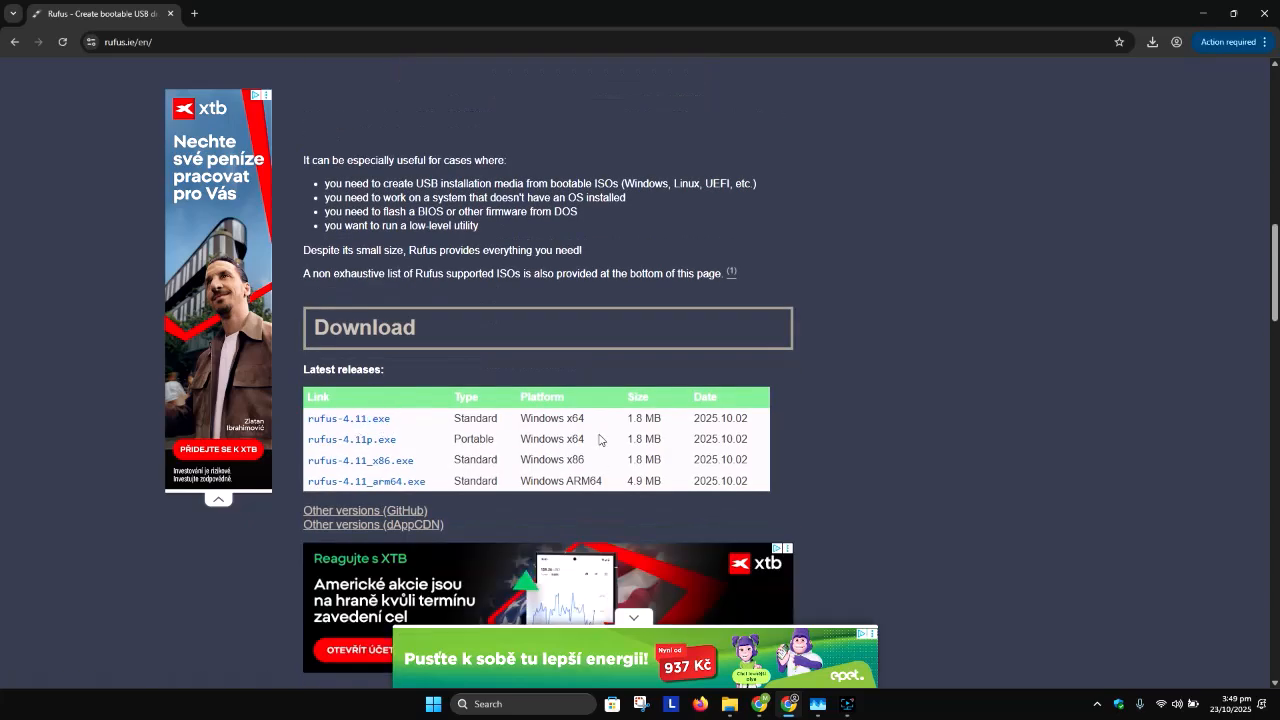
left_click_drag(591, 423, 519, 423)
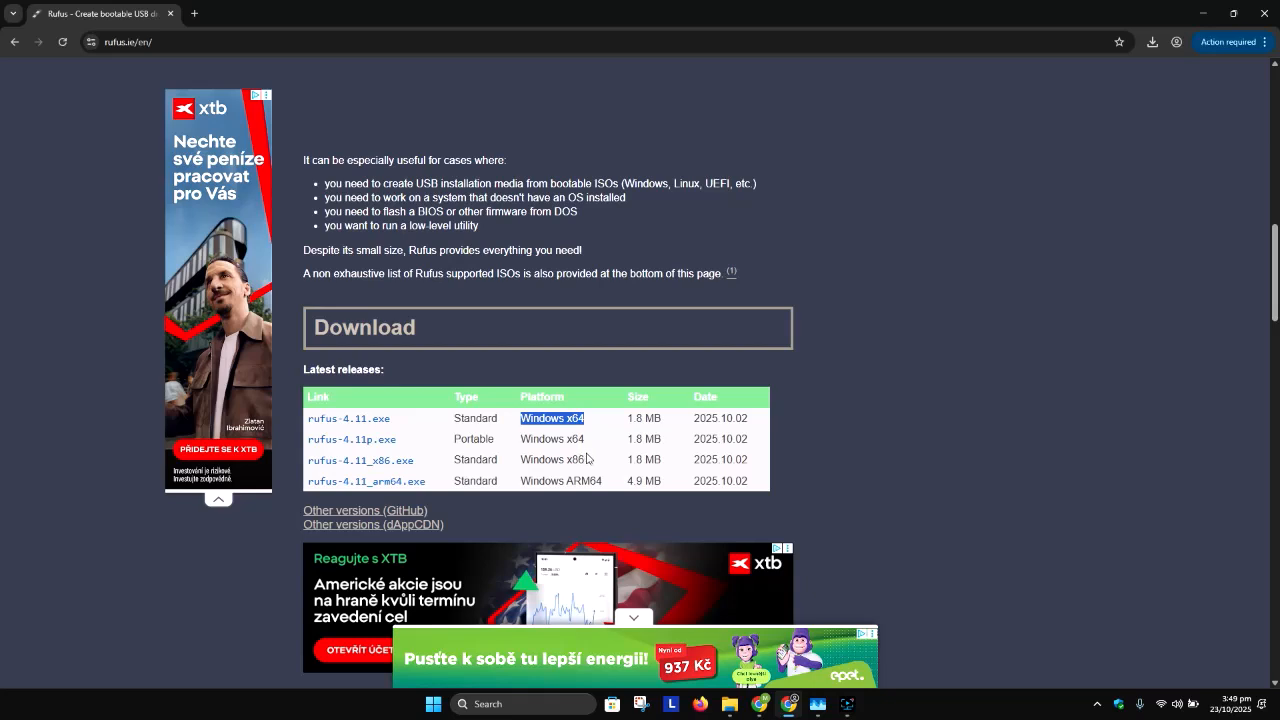
left_click_drag(589, 461, 518, 465)
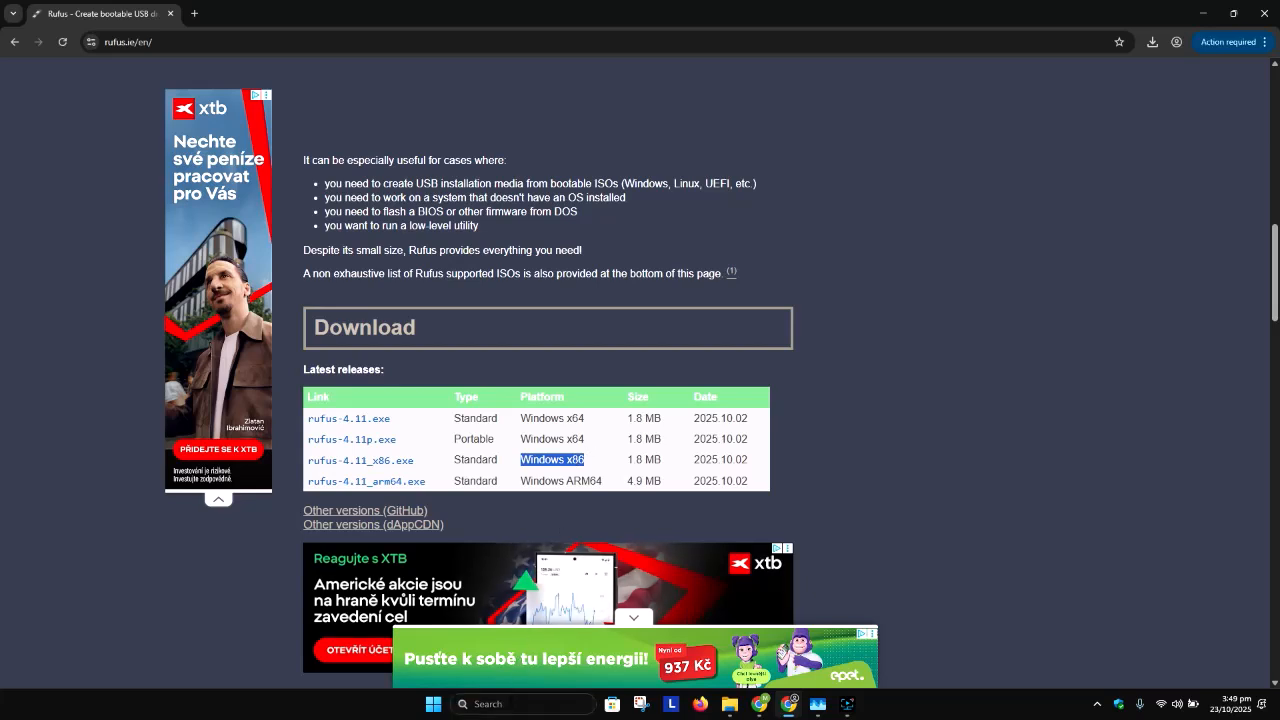
Step: Run dxdiag to check whether this PC's operating system is 32-bit or 64-bit, and close the diagnostic tool
left_click(520, 704)
type("dxdiag")
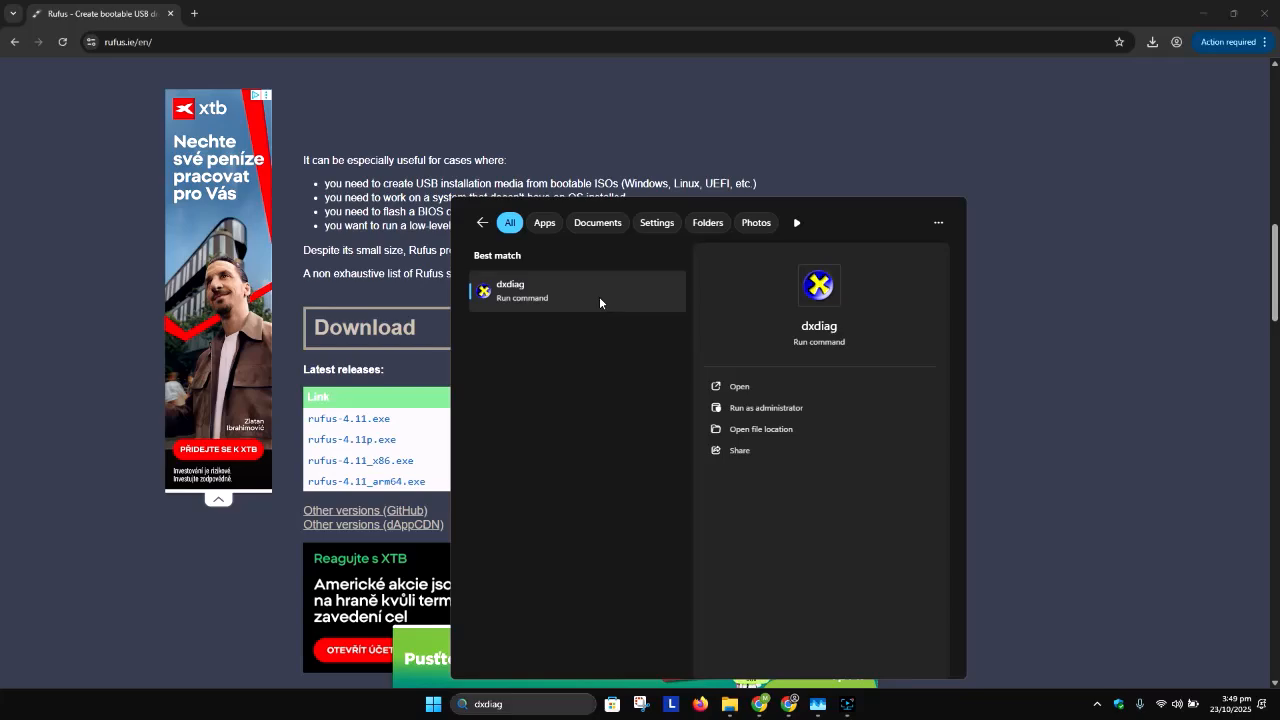
left_click(599, 296)
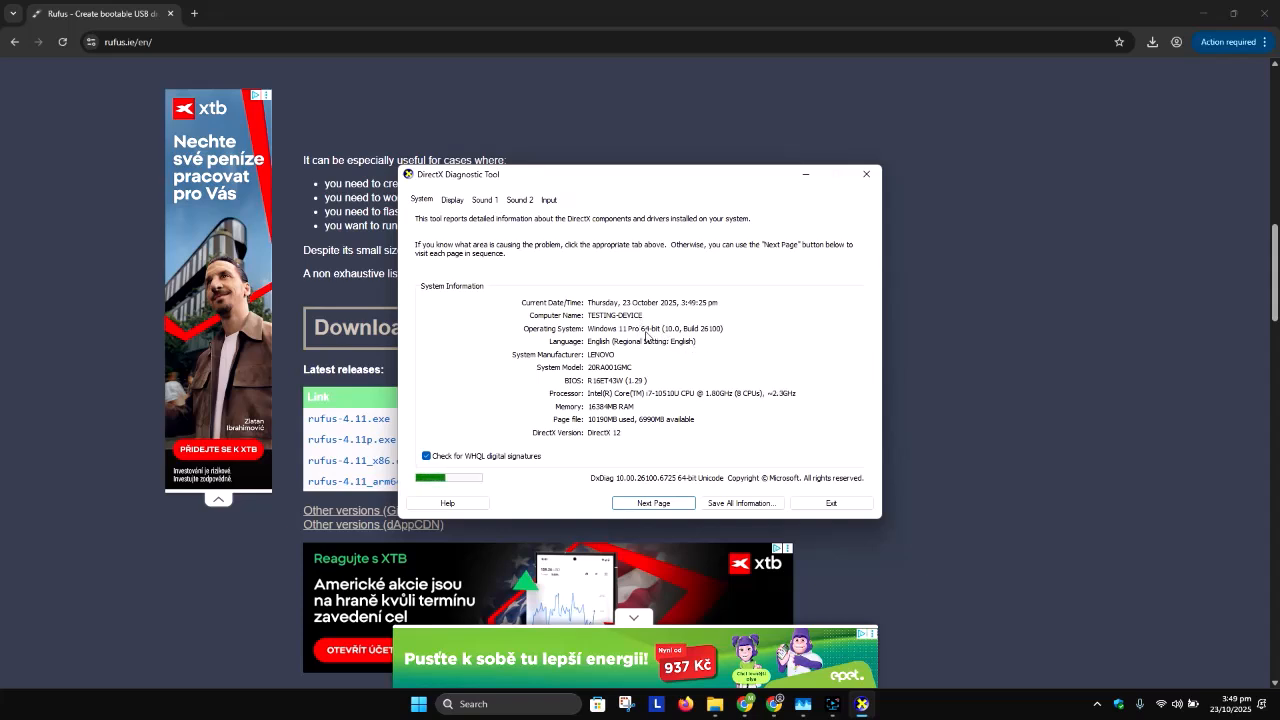
left_click(866, 174)
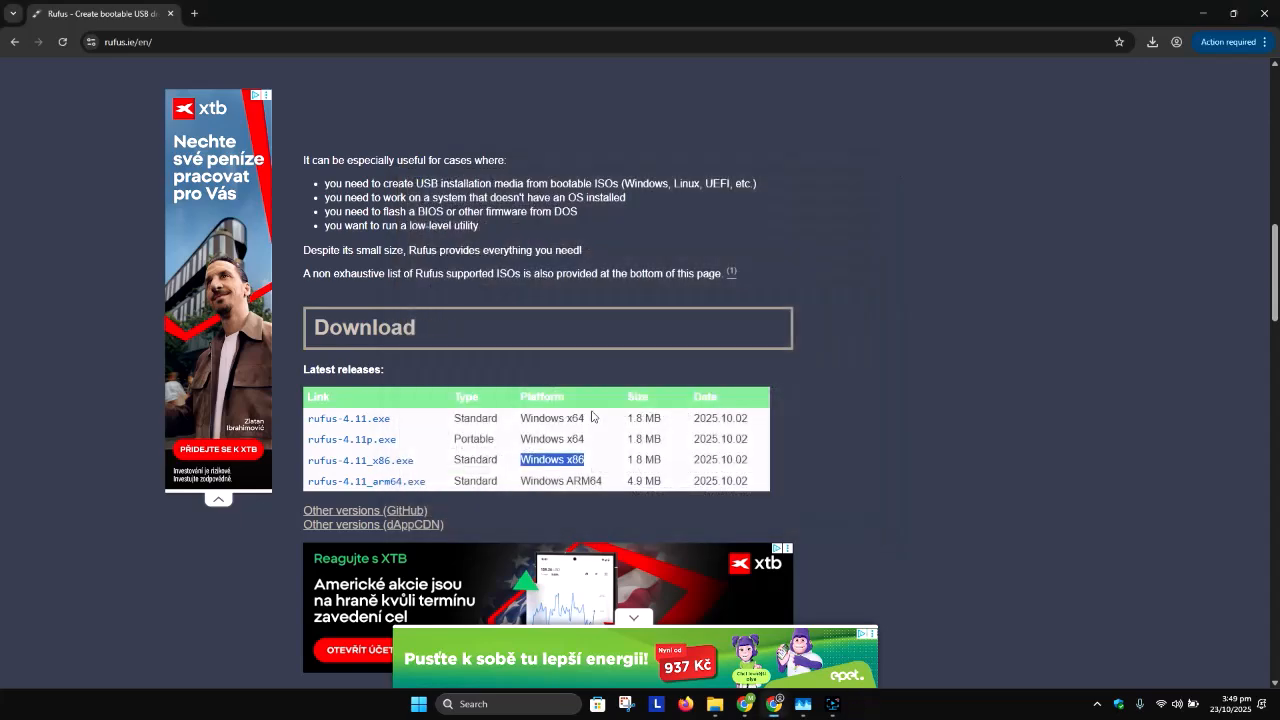
Step: Download rufus-4.11.exe, dismissing the ad, and run it from the Downloads folder with the browser minimized
left_click(373, 424)
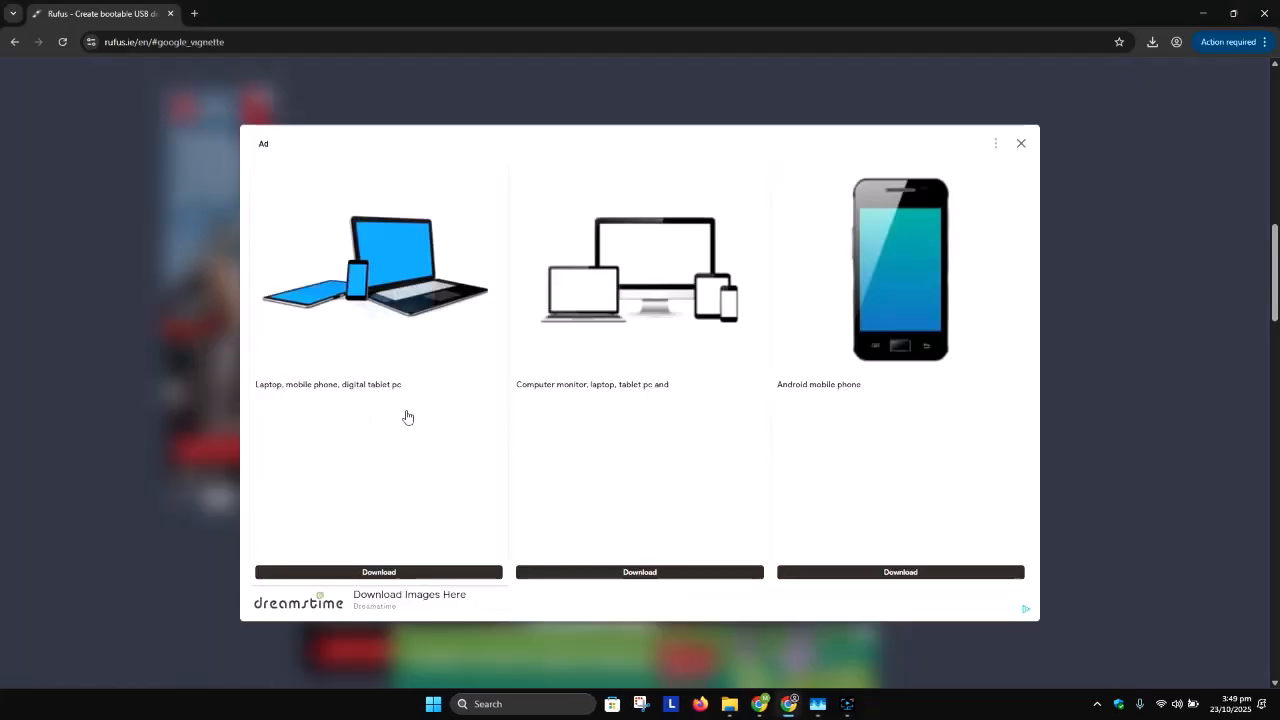
left_click(1021, 143)
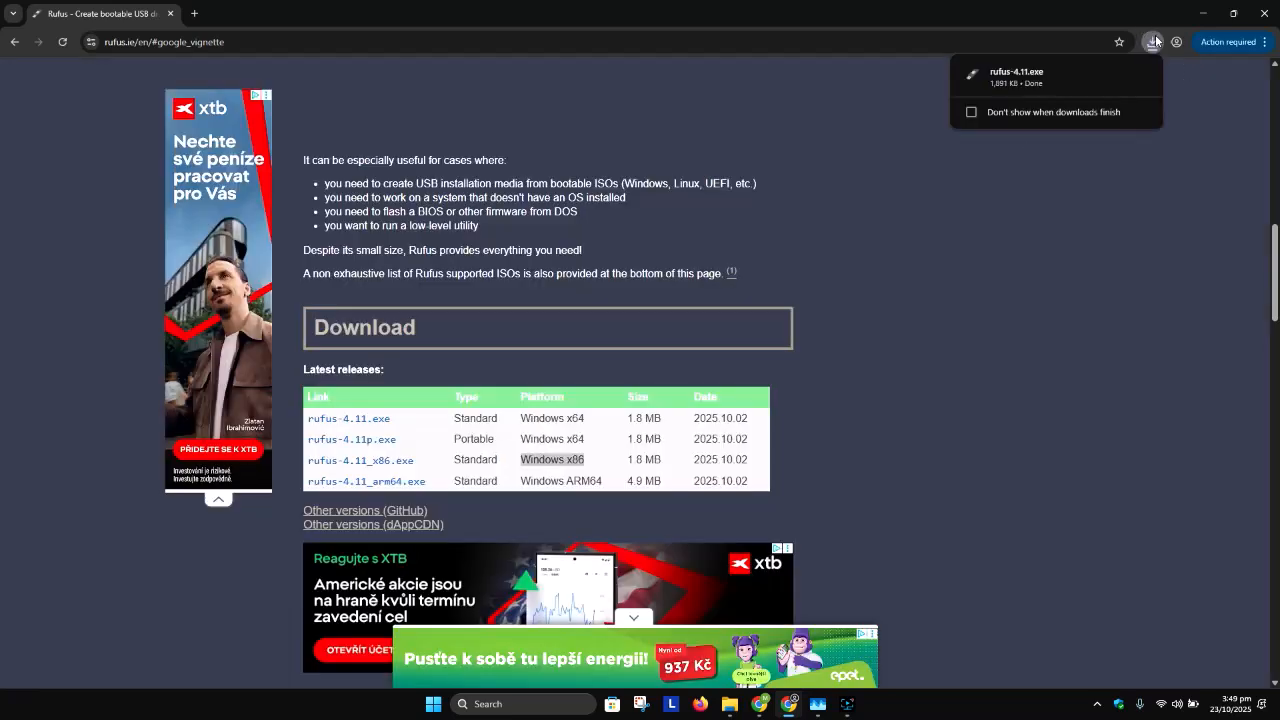
left_click(1117, 74)
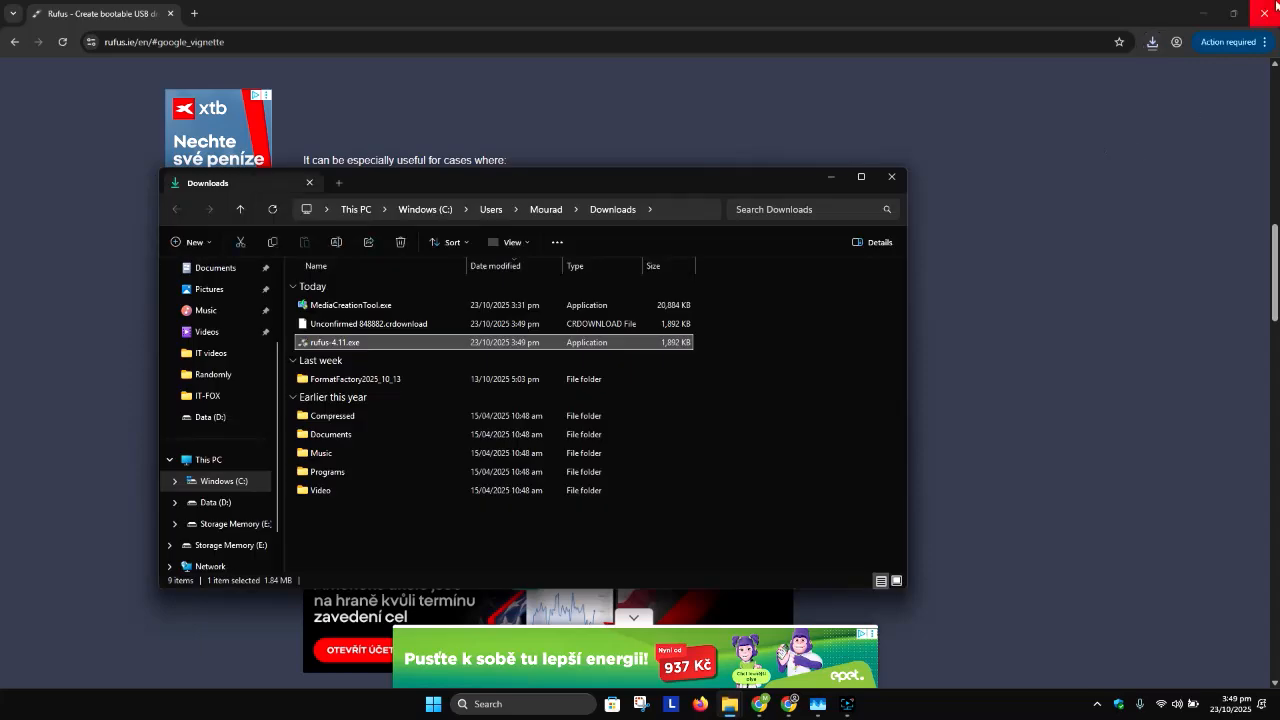
left_click(1204, 13)
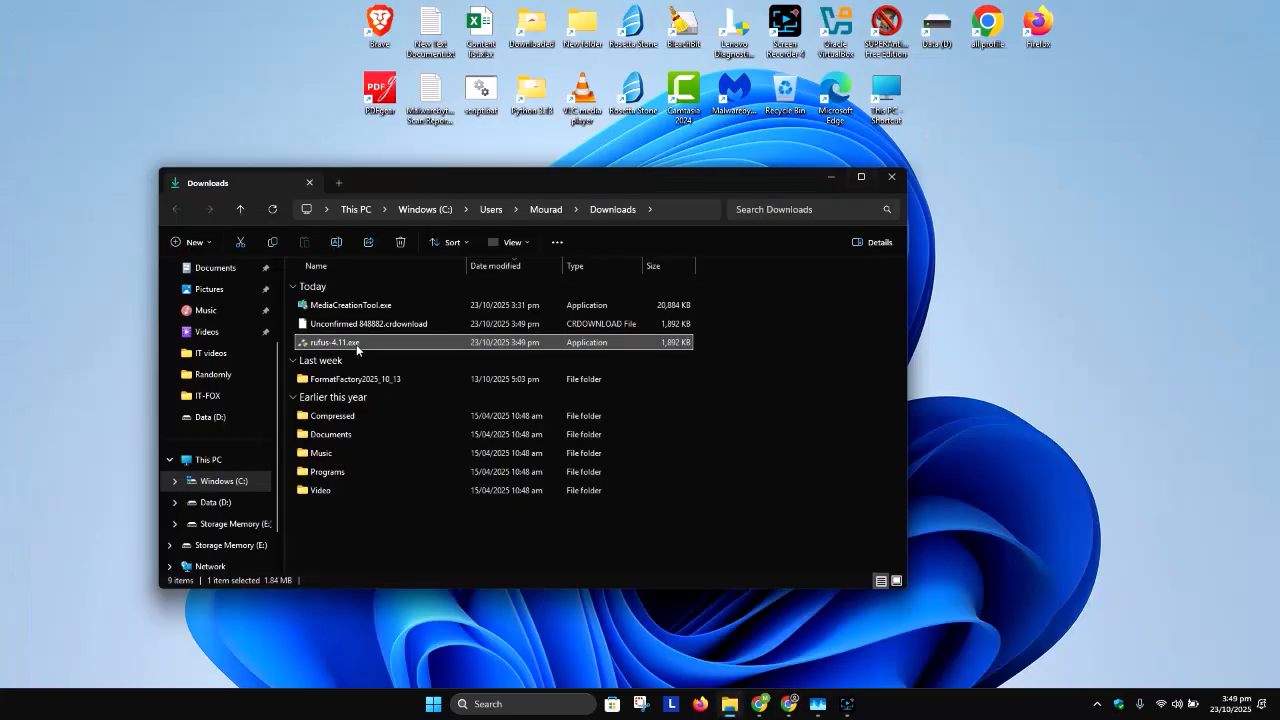
double_click(357, 344)
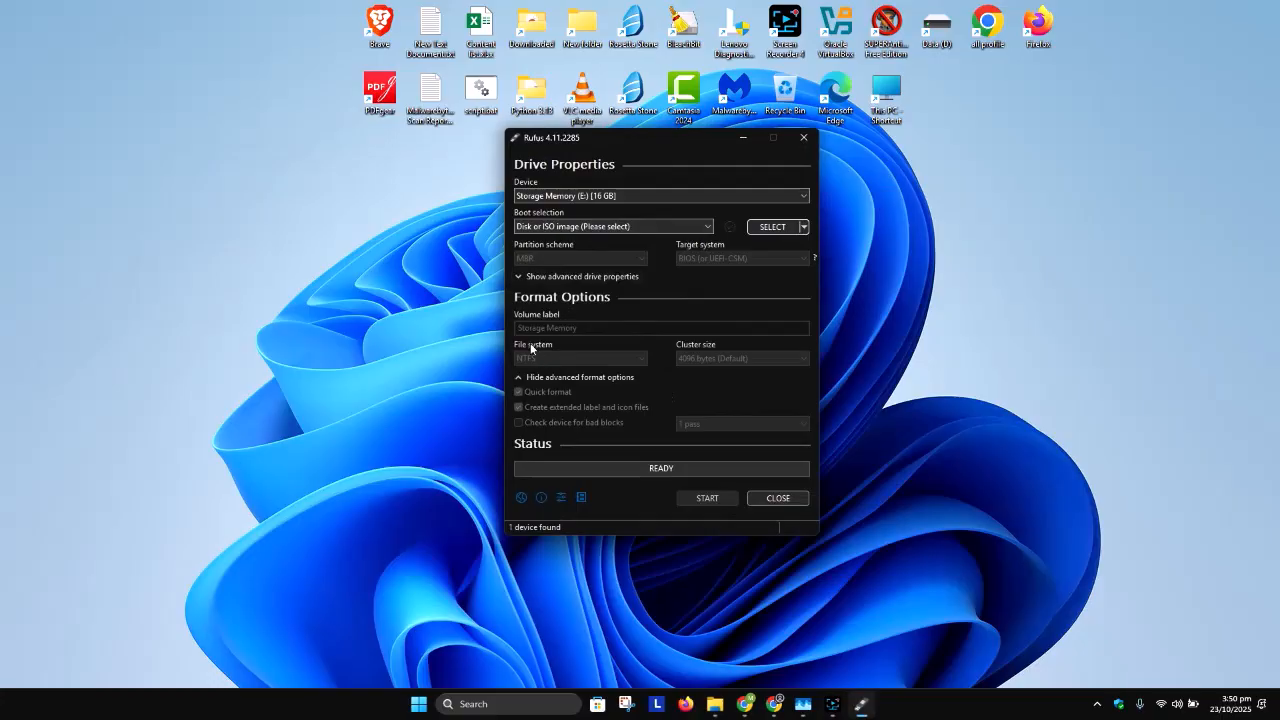
Step: Check the Windows ISO files on the Data (D:) drive in File Explorer and minimize its window
left_click(436, 216)
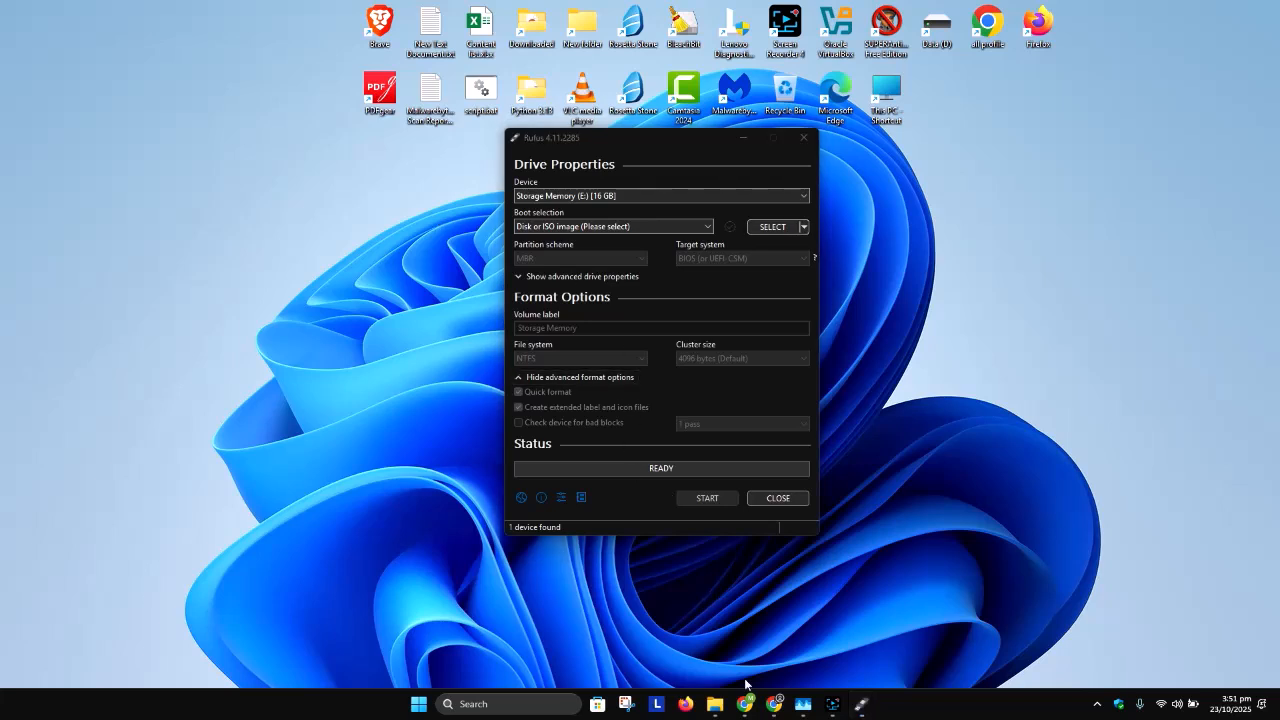
mouse_move(714, 704)
left_click(636, 622)
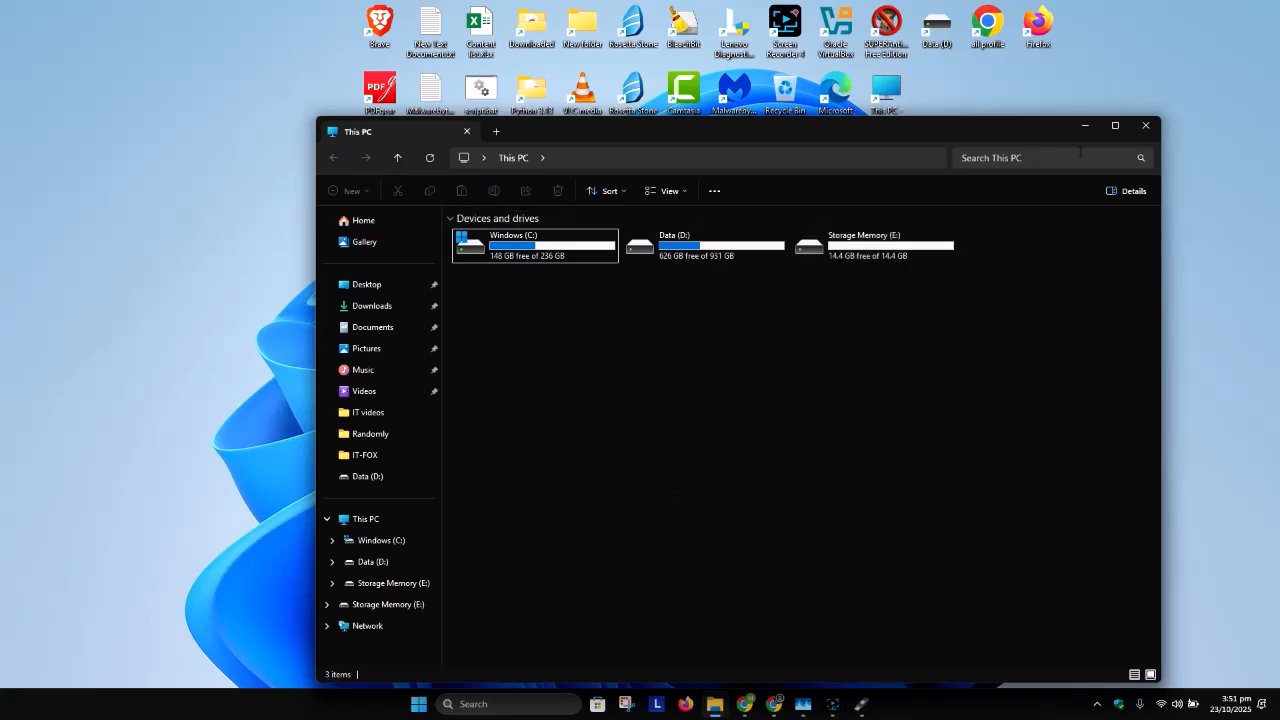
left_click(368, 564)
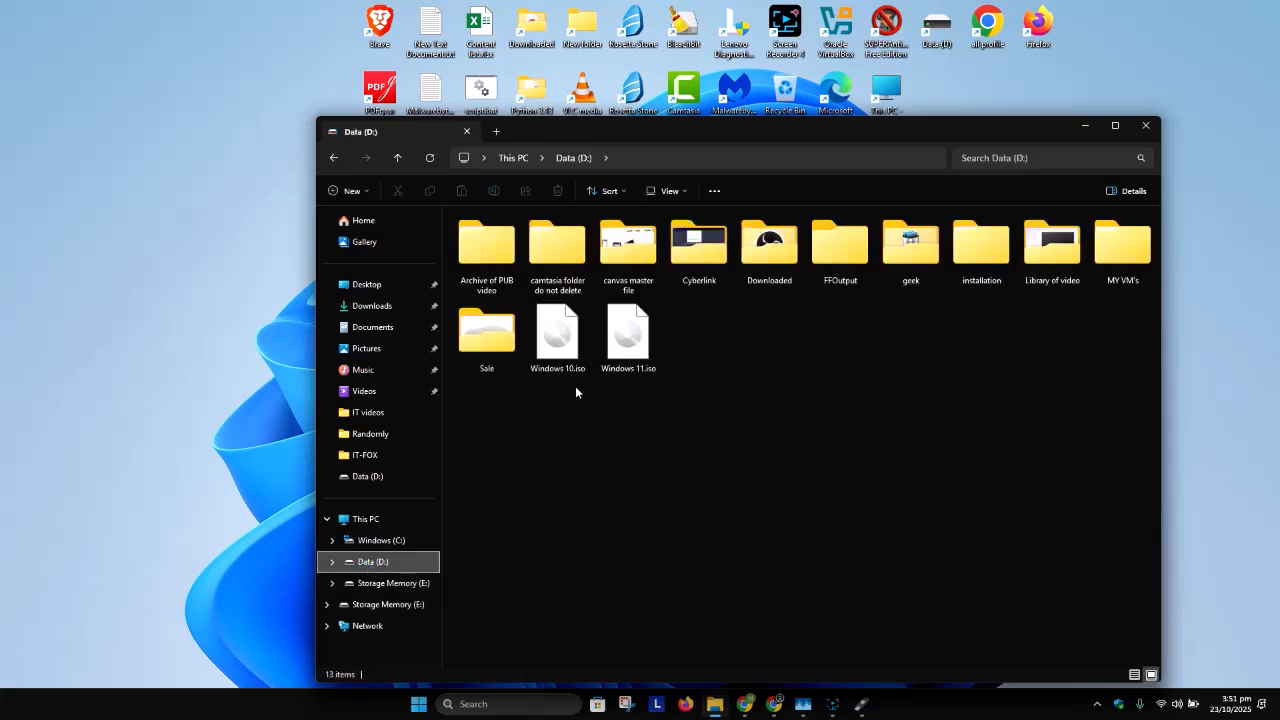
left_click(725, 160)
left_click(1084, 126)
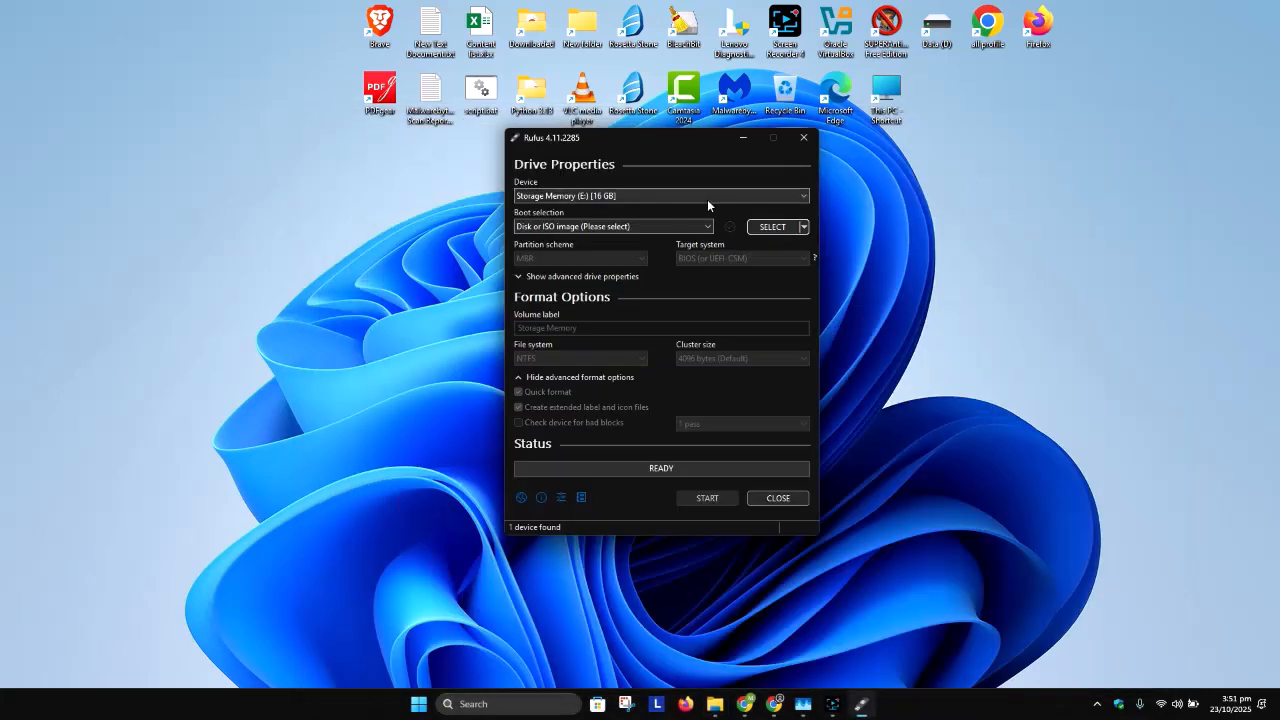
Step: Select Storage Memory (E:) [16 GB] as the target device in Rufus
left_click(586, 195)
left_click(575, 208)
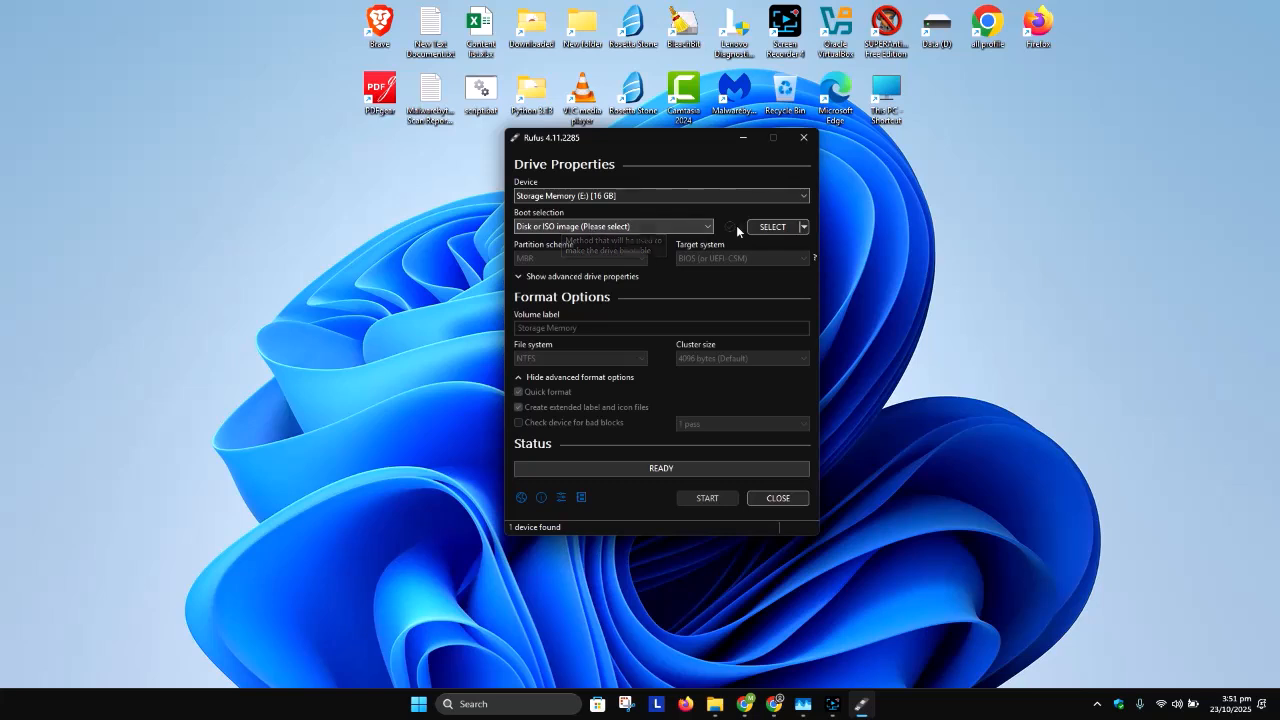
Step: Load Windows 10.iso from the Data (D:) drive as the boot image
left_click(772, 227)
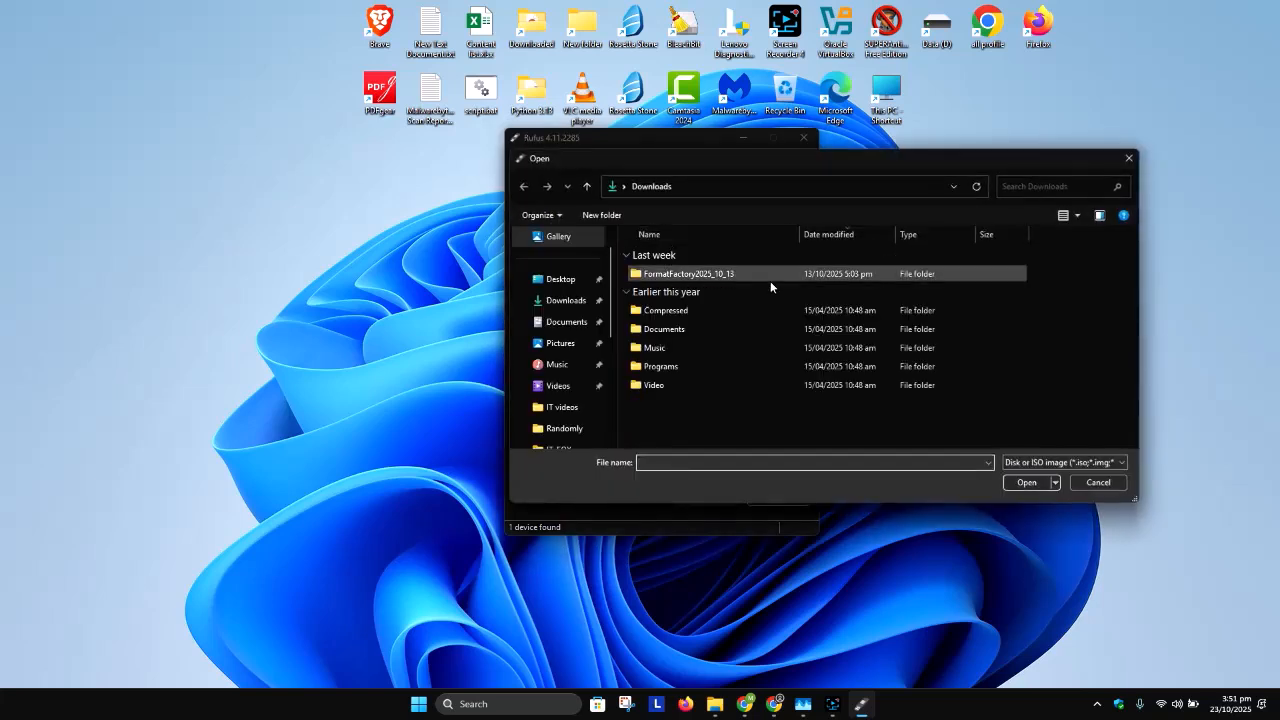
scroll(561, 395, "down", 4)
left_click(562, 344)
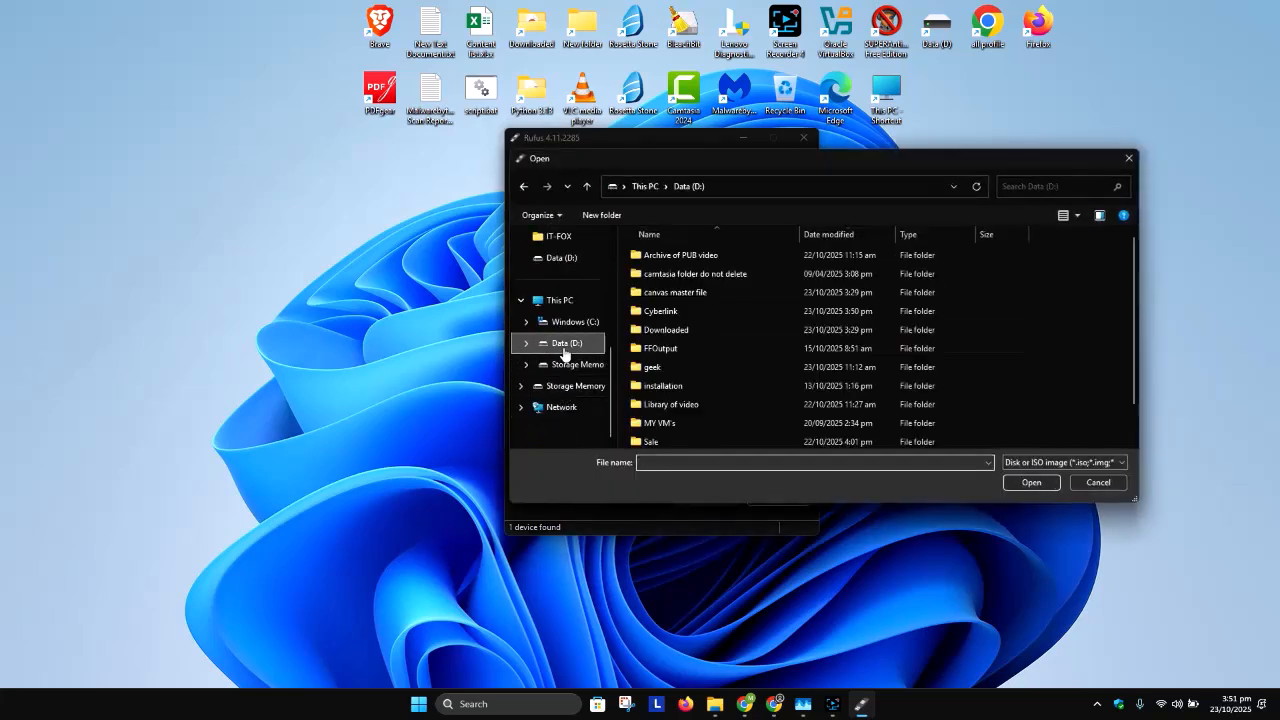
scroll(838, 386, "down", 1)
left_click(752, 422)
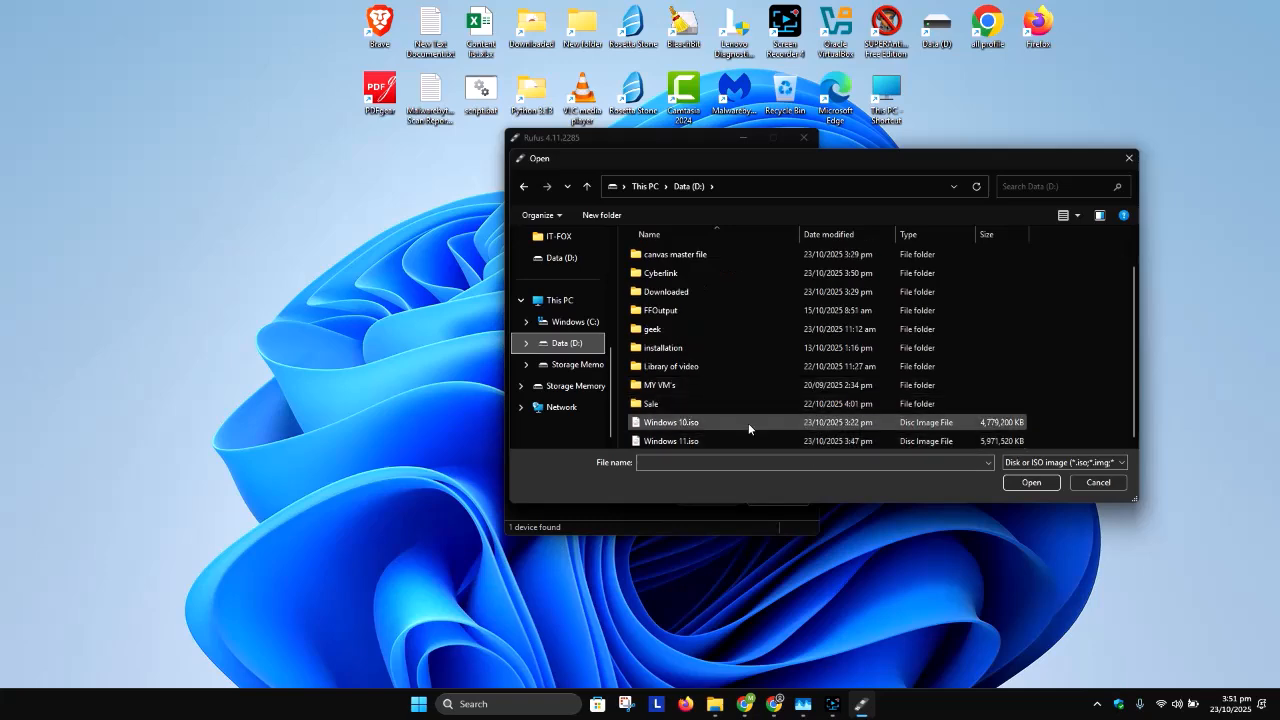
left_click(1034, 484)
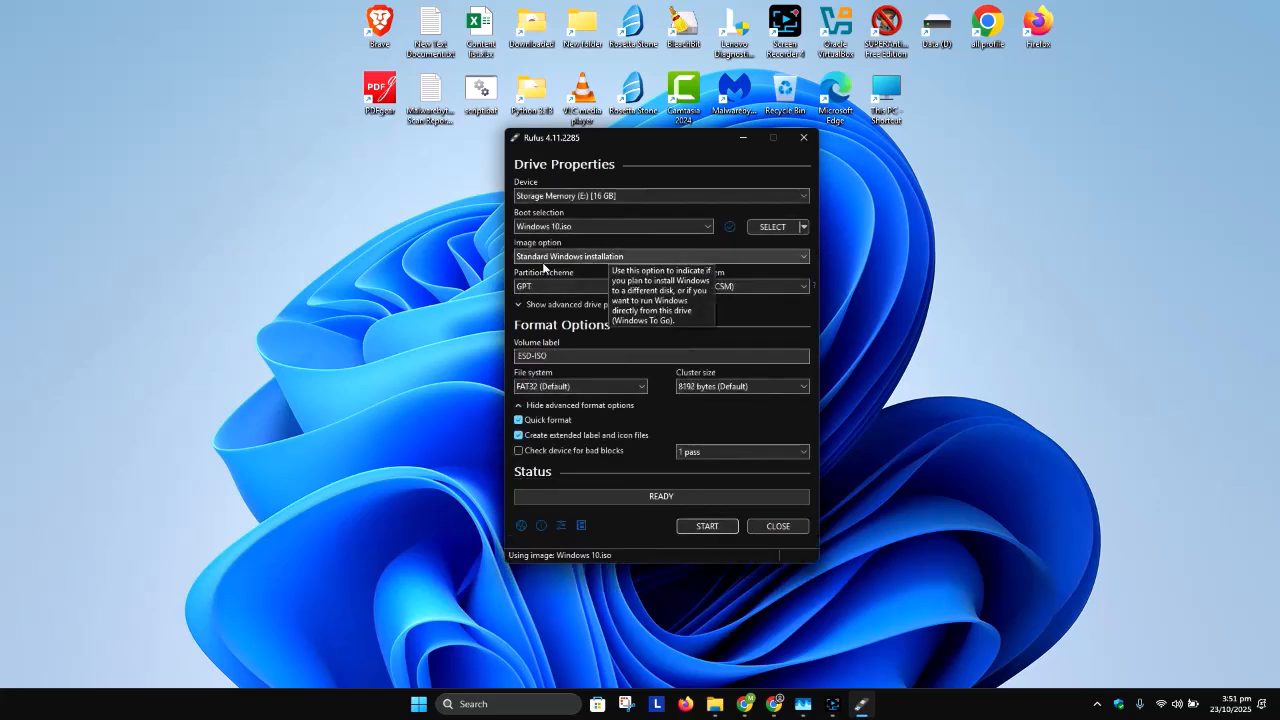
Step: Review the choices for image option, partition scheme and target system, and examine the advanced drive properties
left_click(562, 258)
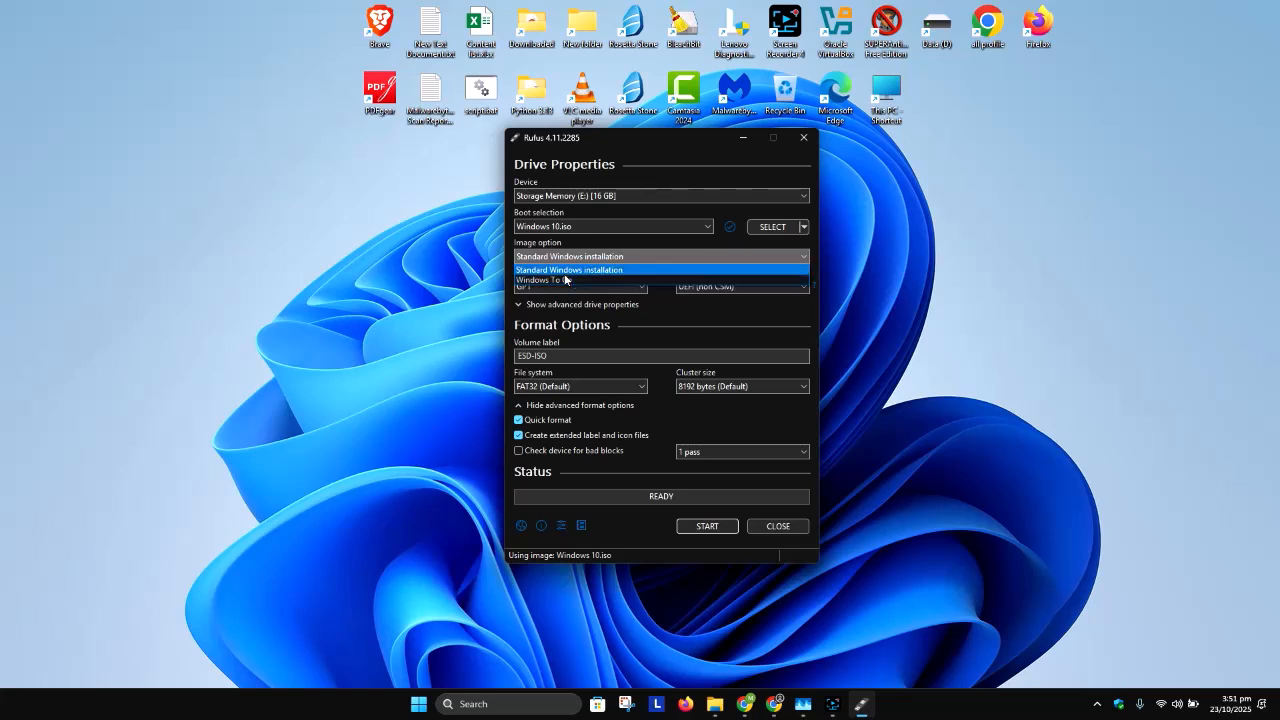
left_click(696, 316)
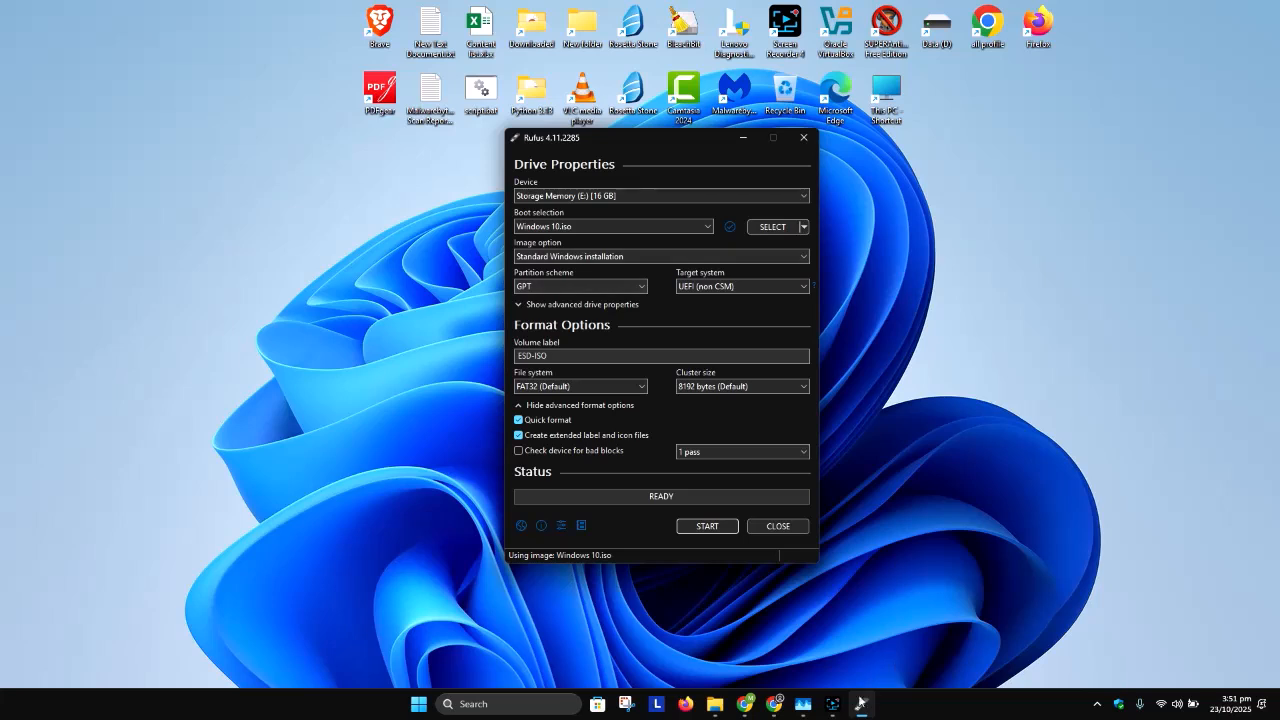
left_click(834, 706)
left_click(1060, 565)
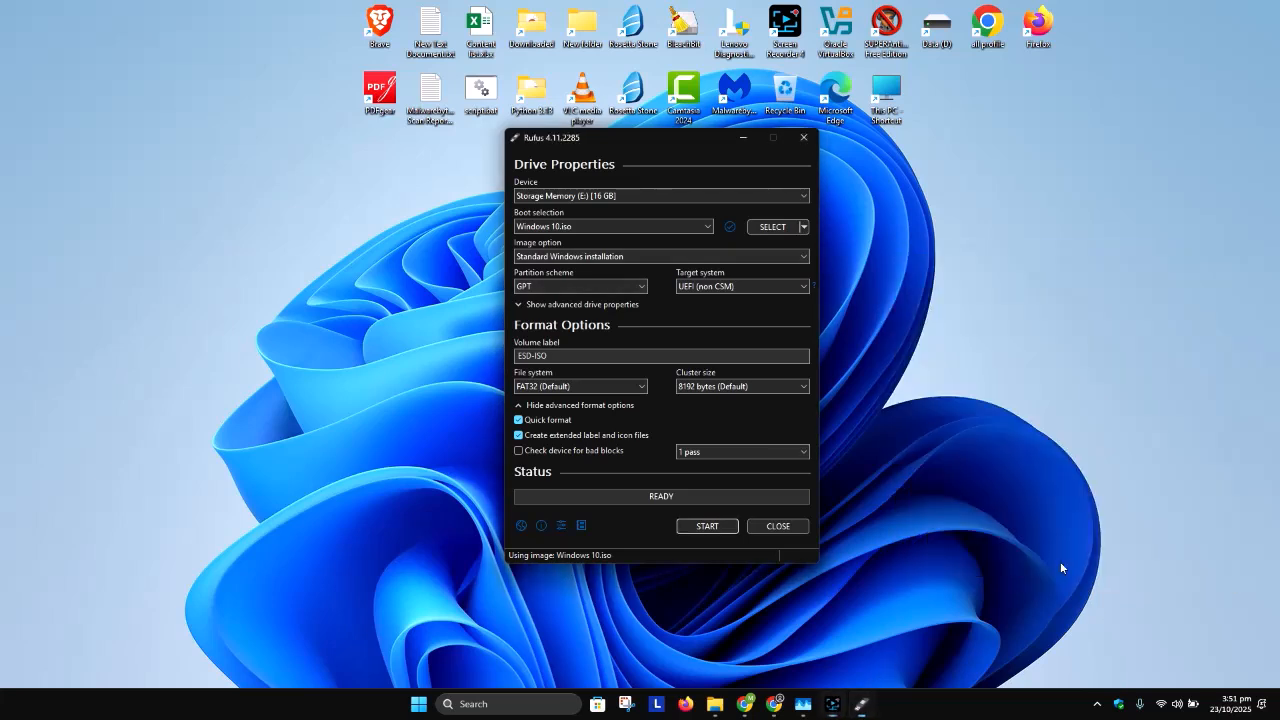
left_click(626, 288)
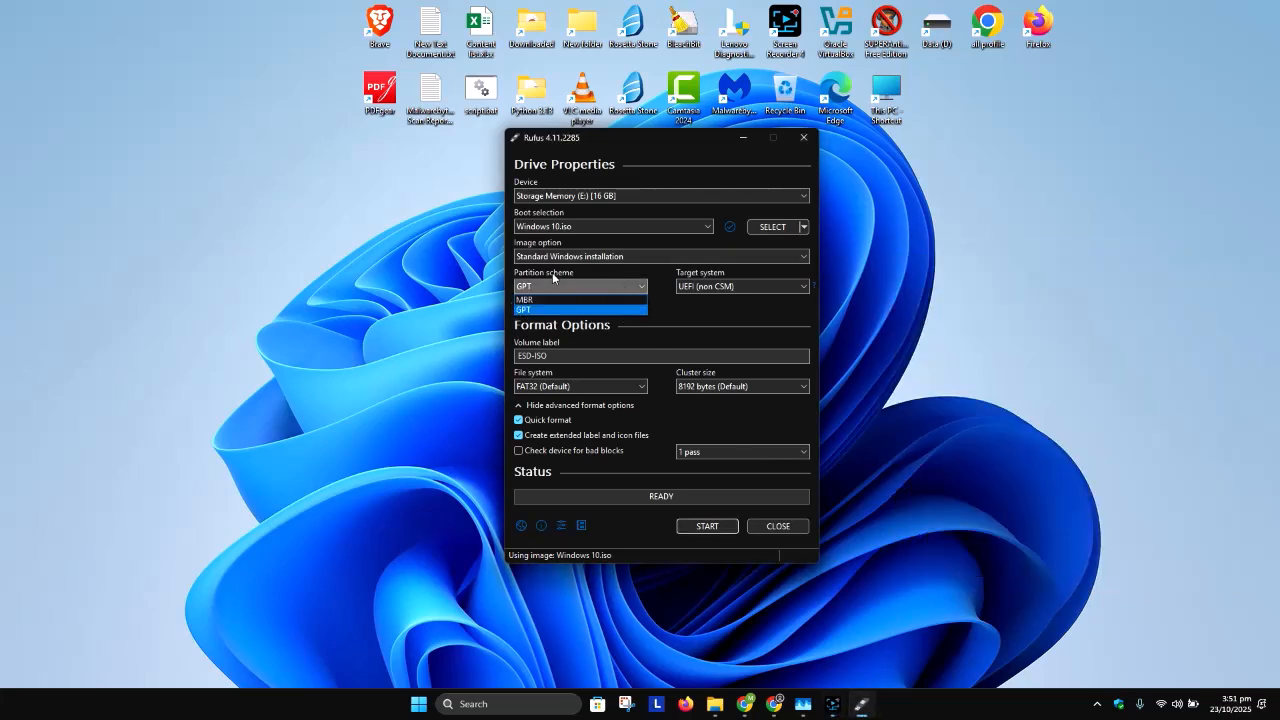
left_click(716, 317)
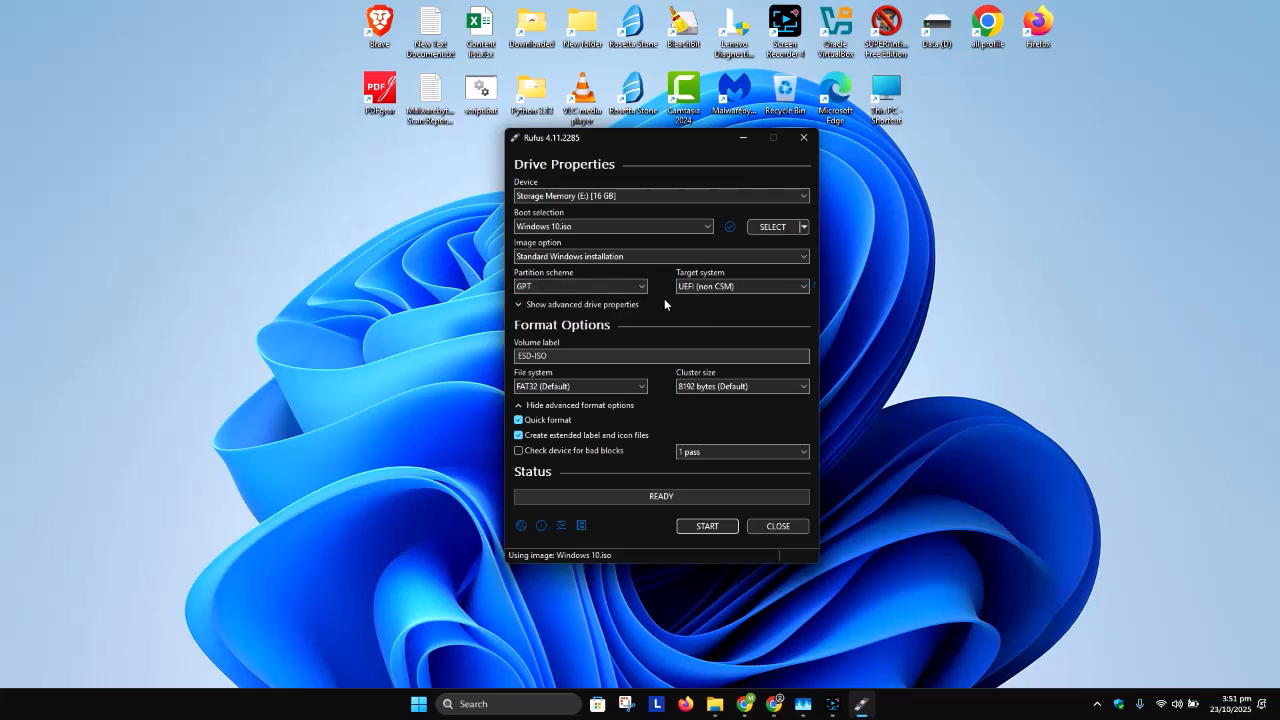
left_click(716, 291)
left_click(648, 315)
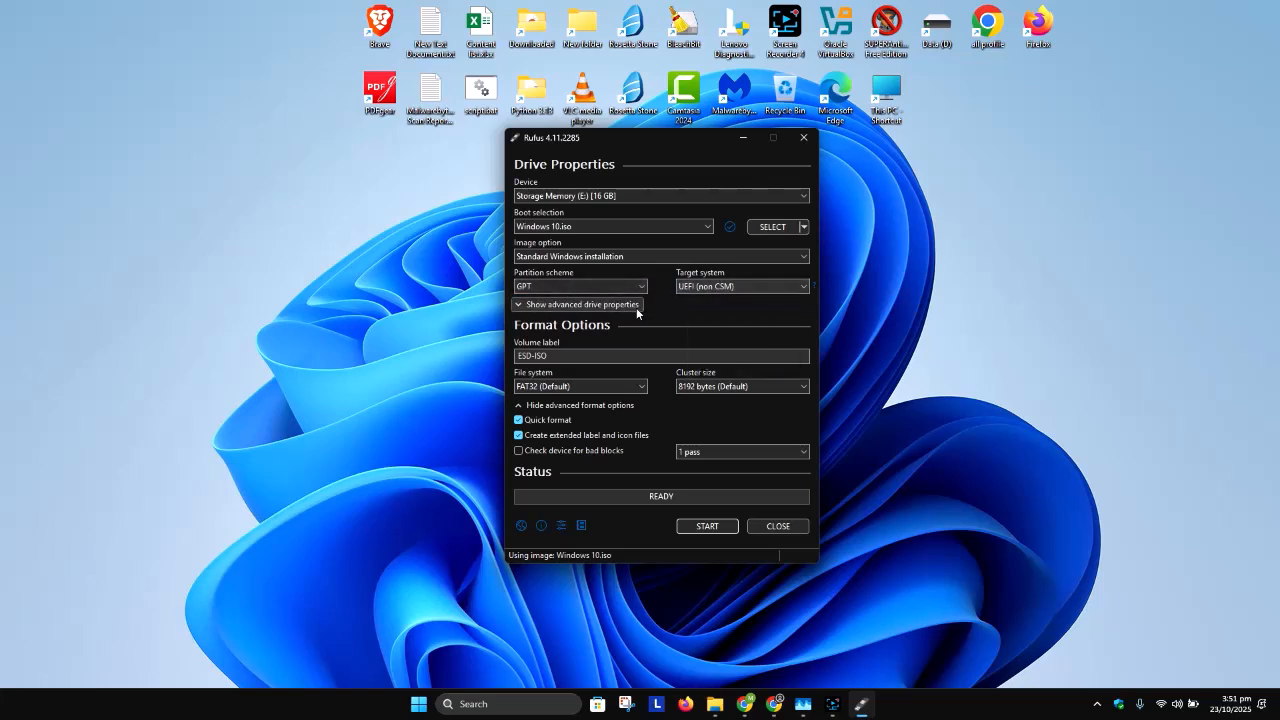
left_click(580, 305)
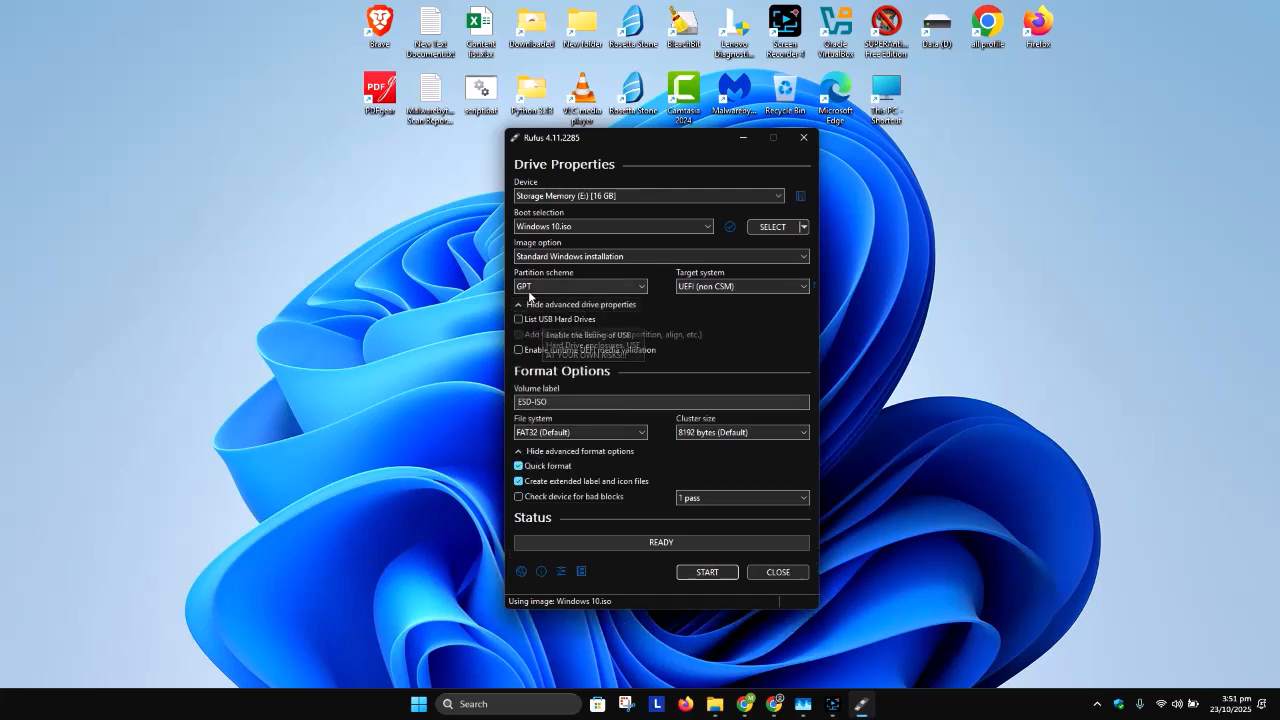
left_click(550, 304)
Step: Set the volume label to "Storage device"
left_click_drag(551, 356, 495, 361)
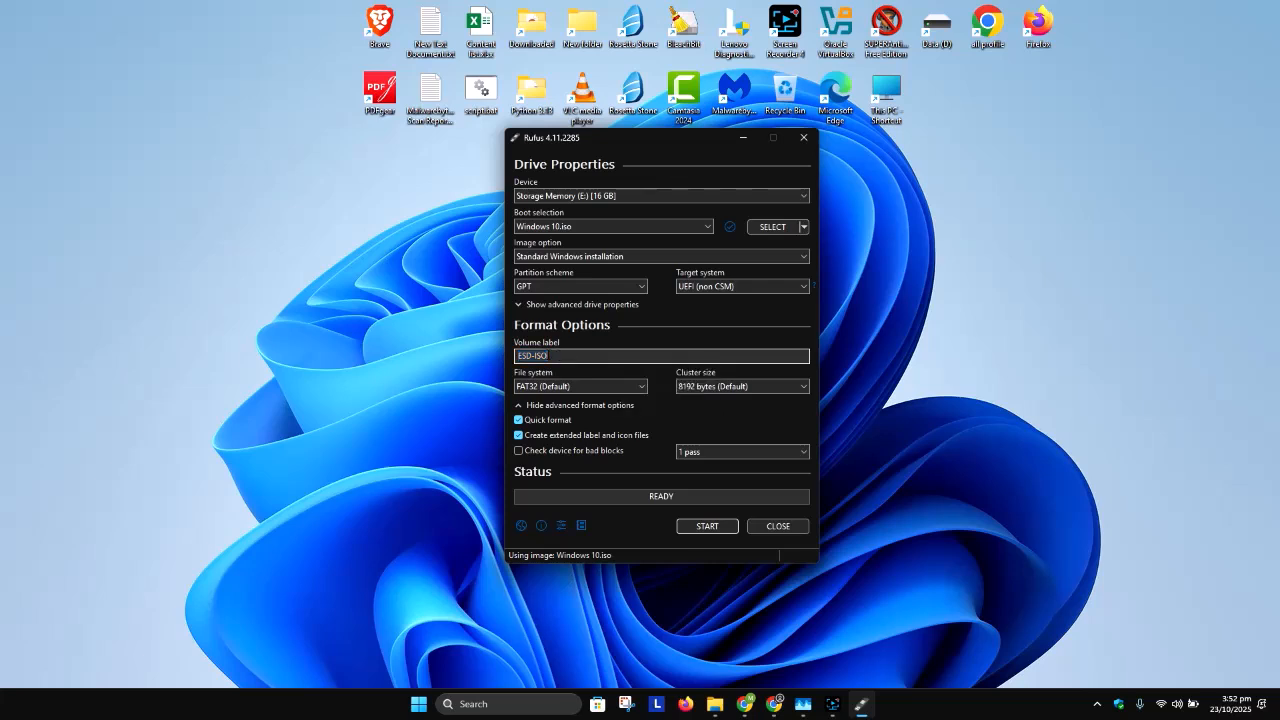
type("Storage device")
Step: Check the contents of the Storage Memory (E:) drive in File Explorer and minimize its window
left_click(716, 704)
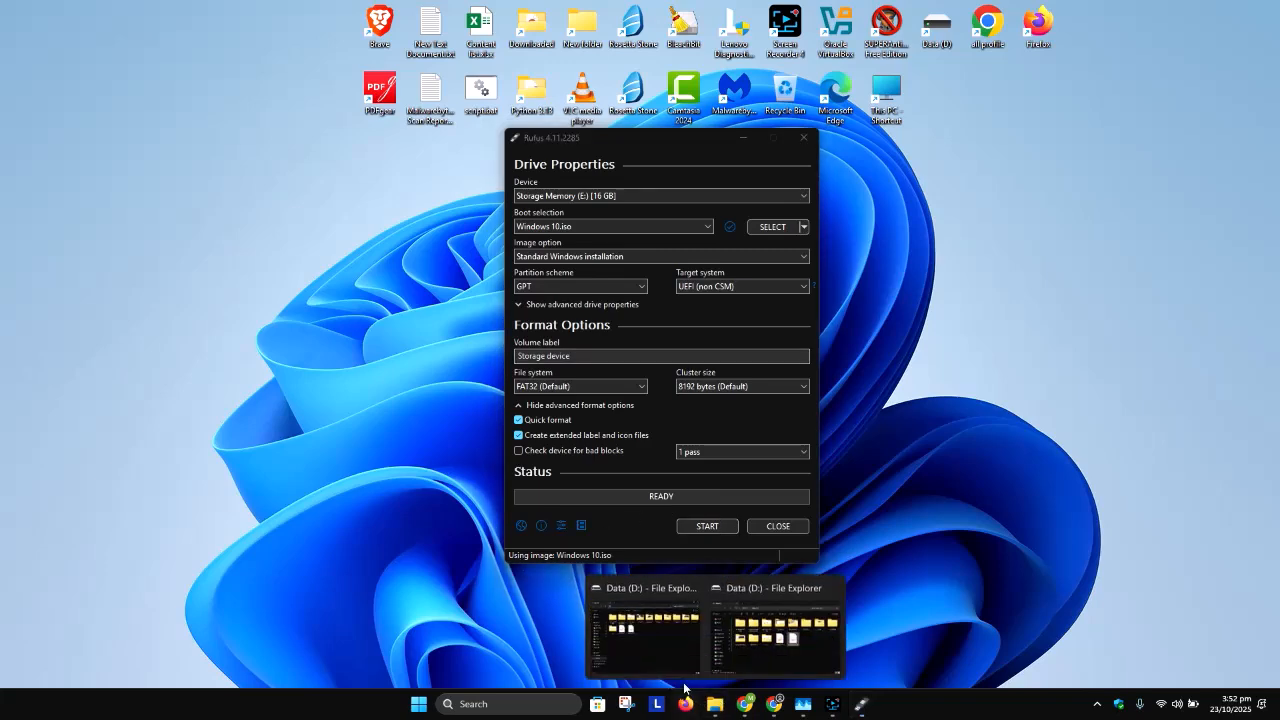
left_click(645, 630)
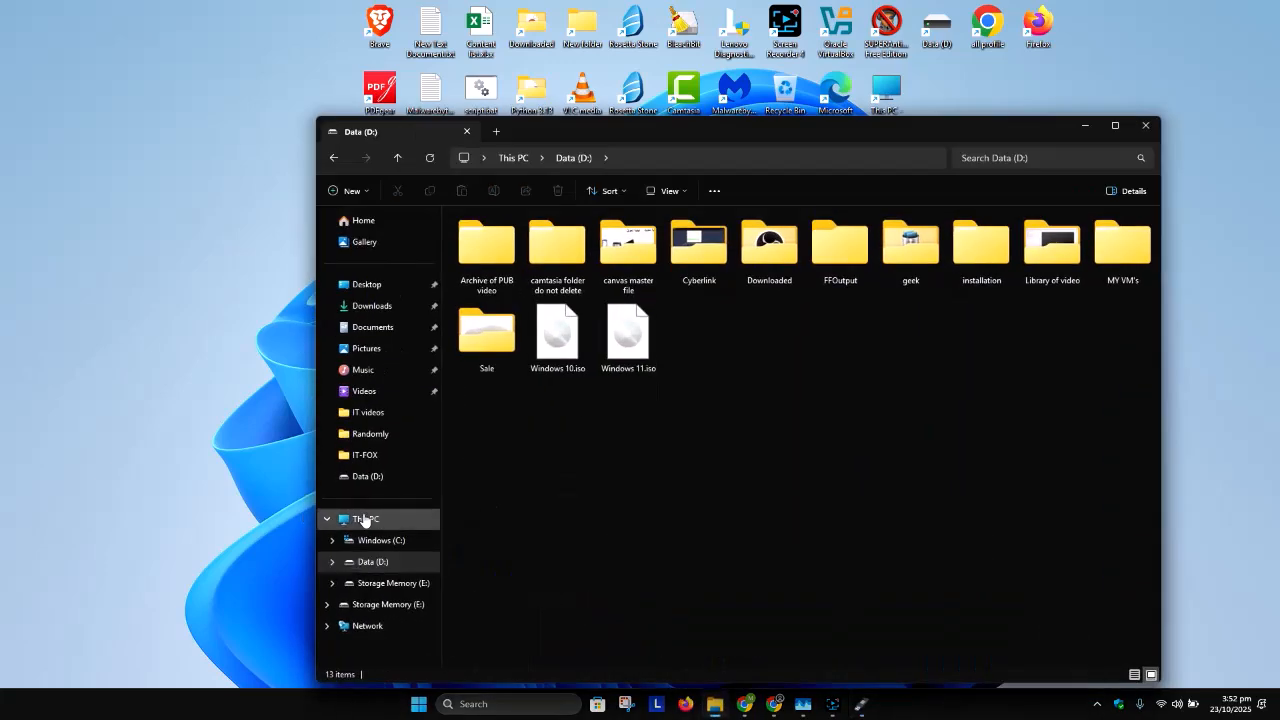
left_click(365, 519)
left_click(845, 258)
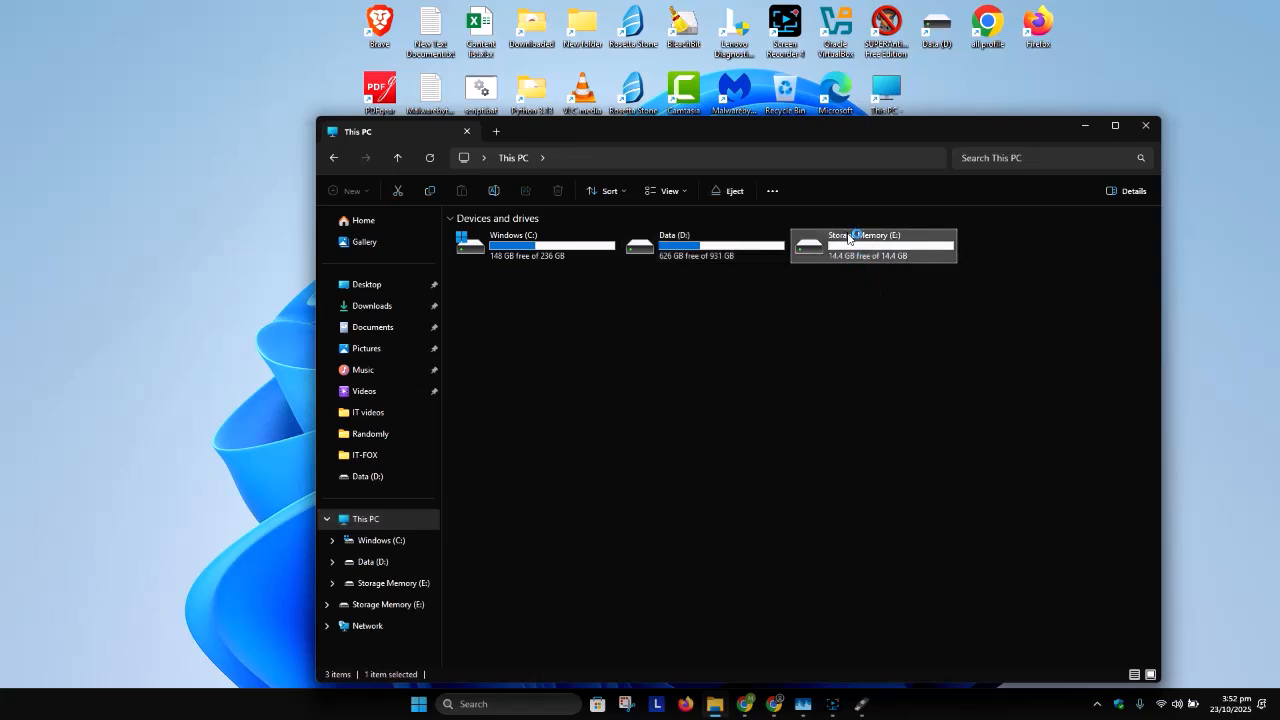
double_click(855, 248)
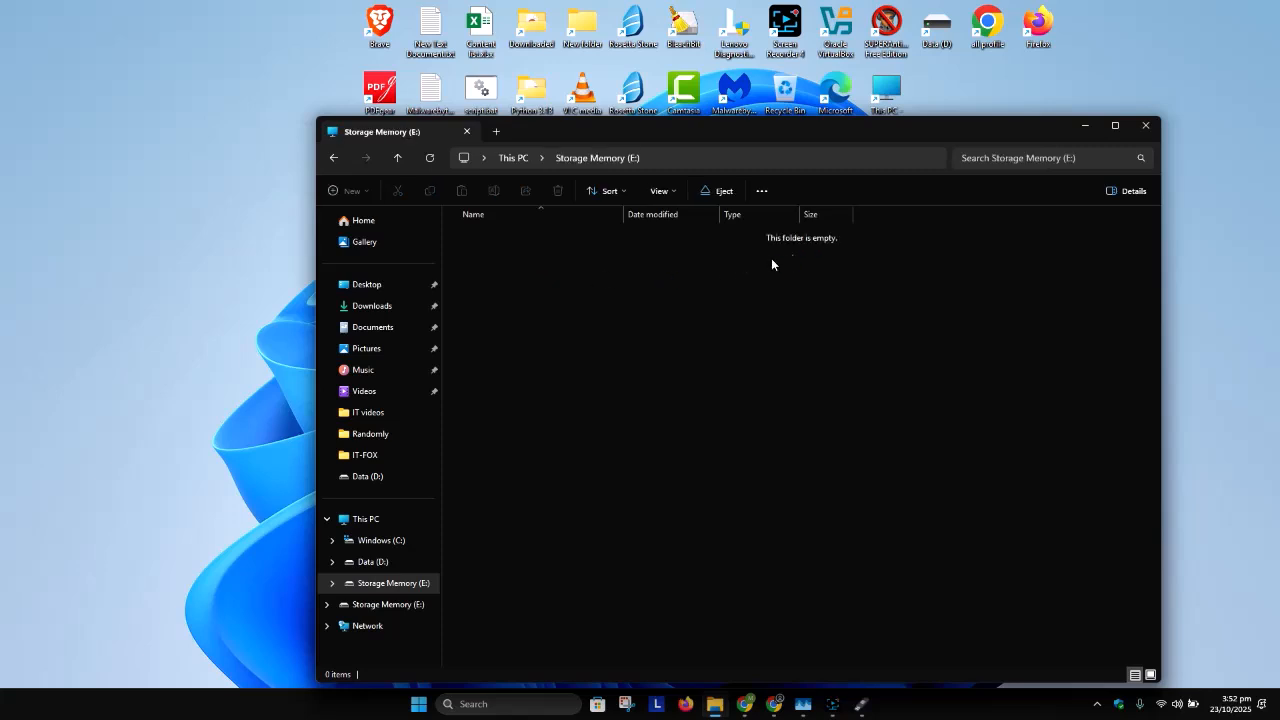
left_click(1085, 127)
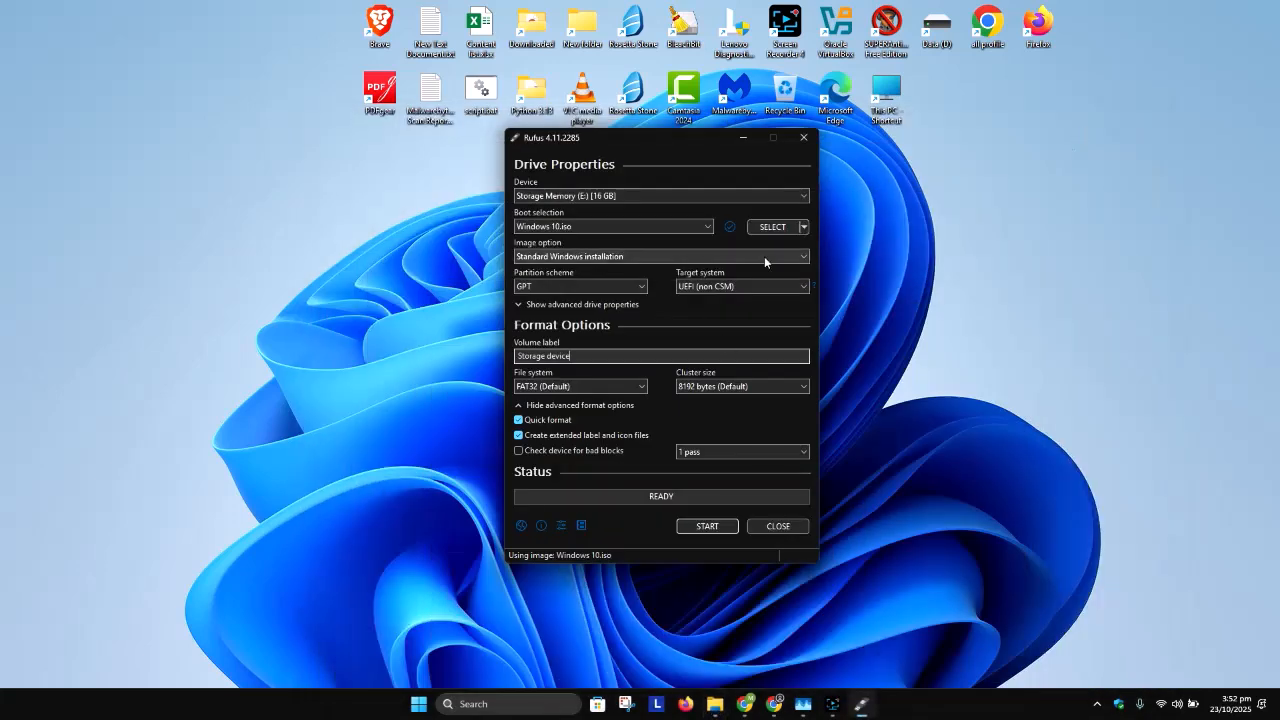
Step: Start creating the drive past the bootloader warning, customizing Windows with a local account username, no data collection and no BitLocker automatic encryption
left_click(705, 527)
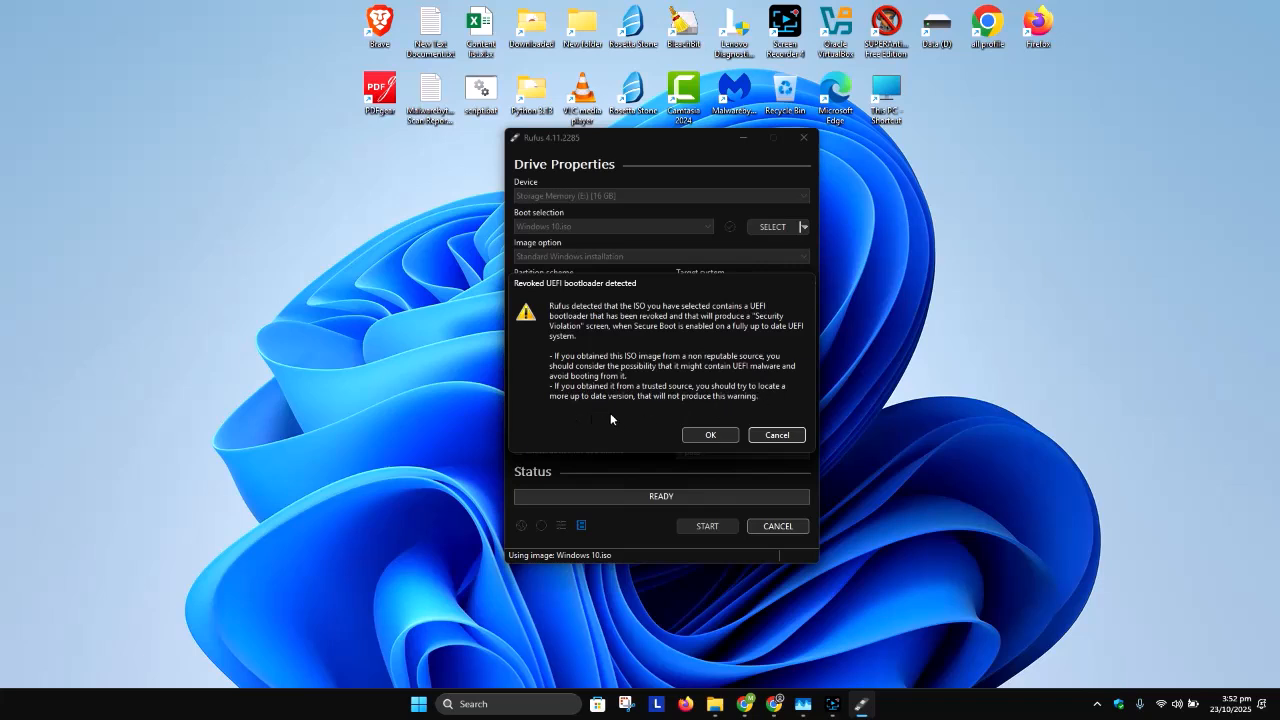
left_click(709, 434)
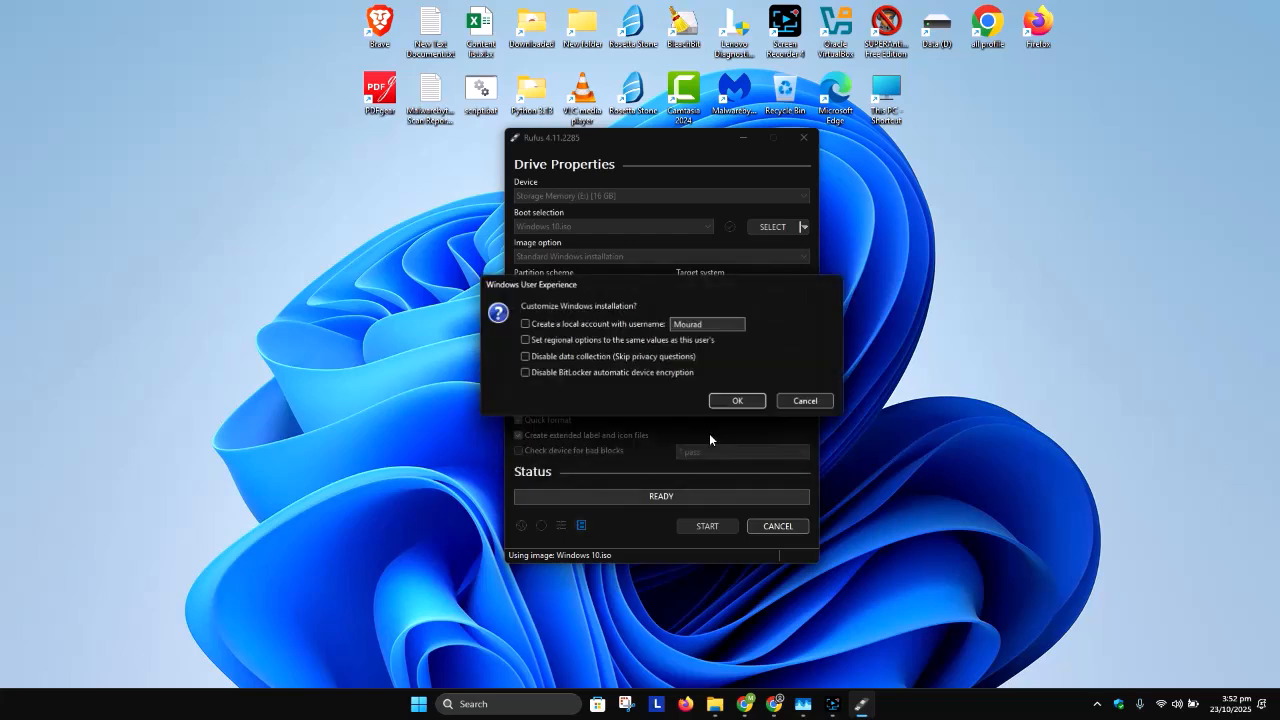
double_click(709, 323)
type("arcos")
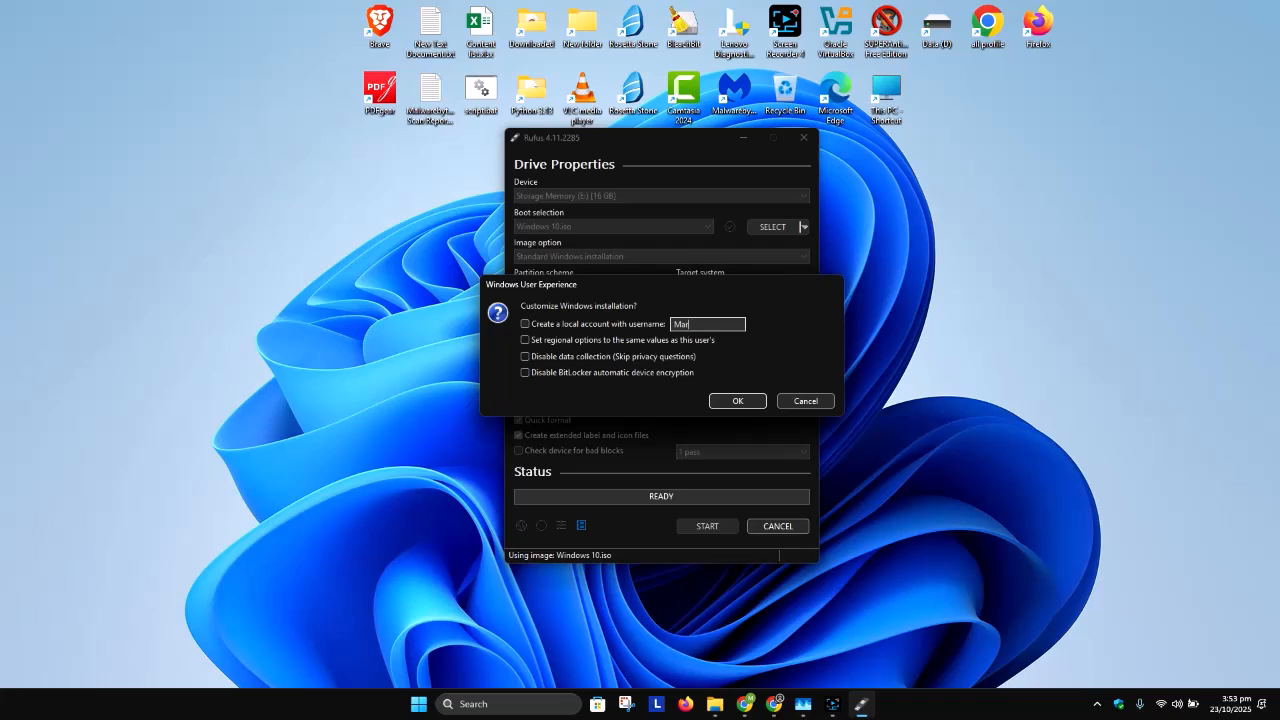
left_click(560, 324)
left_click(566, 357)
left_click(573, 374)
left_click(740, 402)
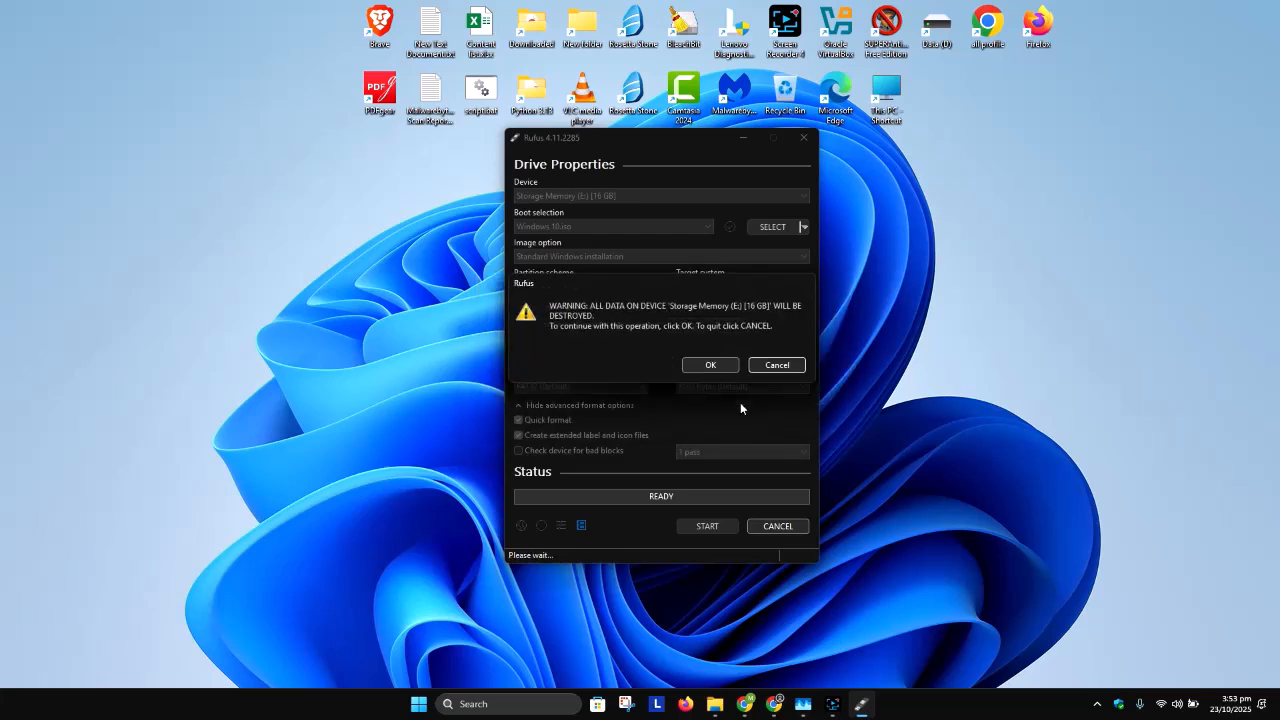
Step: Confirm erasing all data on Storage Memory (E:) and let Rufus write the Windows 10 image to it
left_click(703, 366)
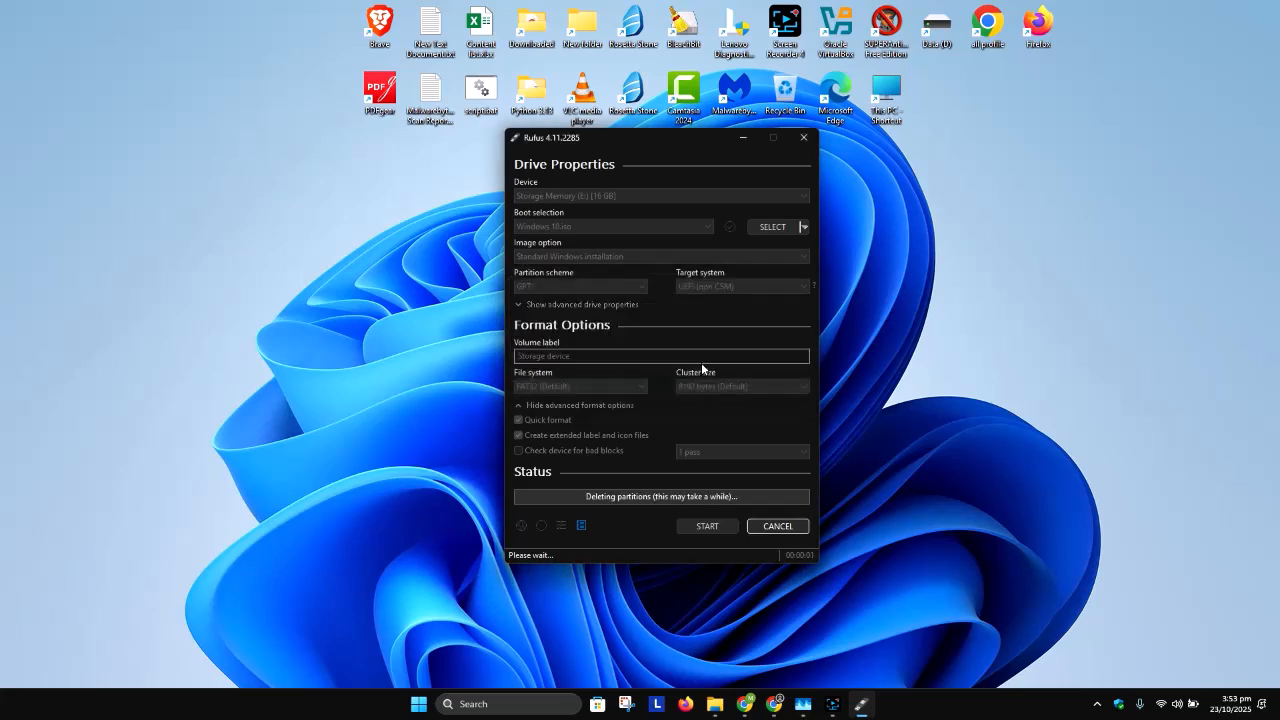
left_click(834, 704)
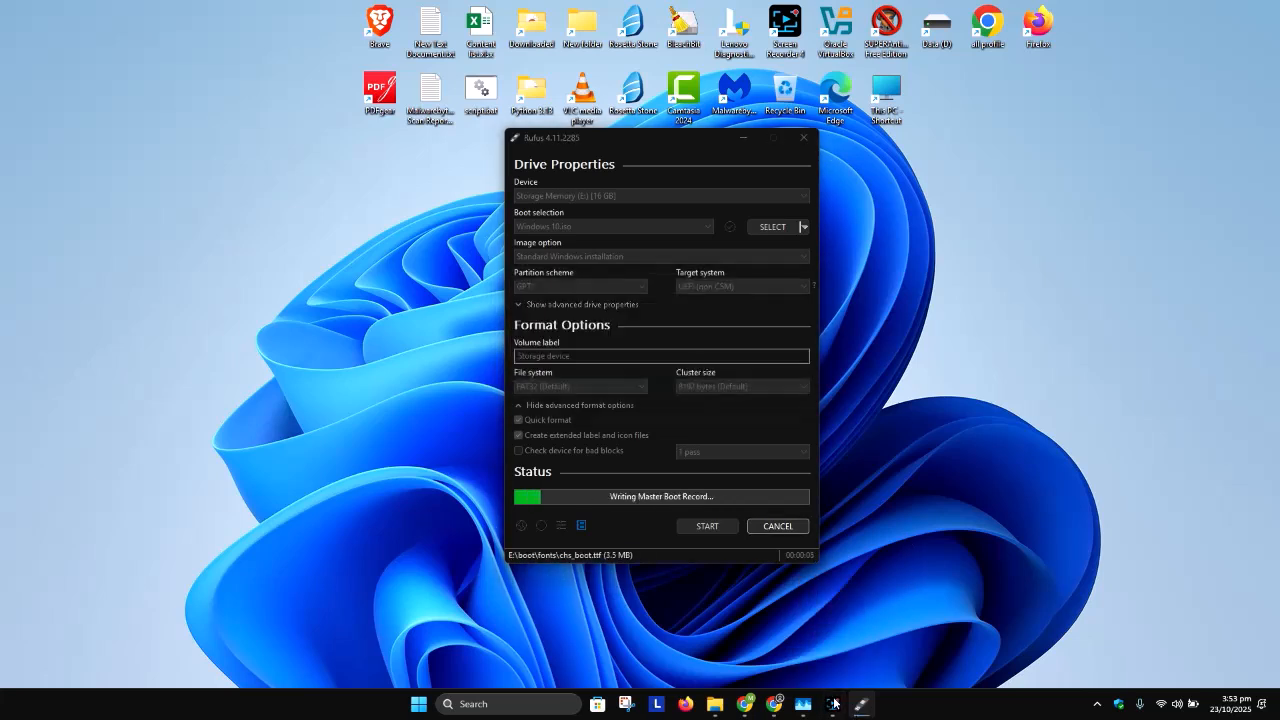
left_click(1194, 256)
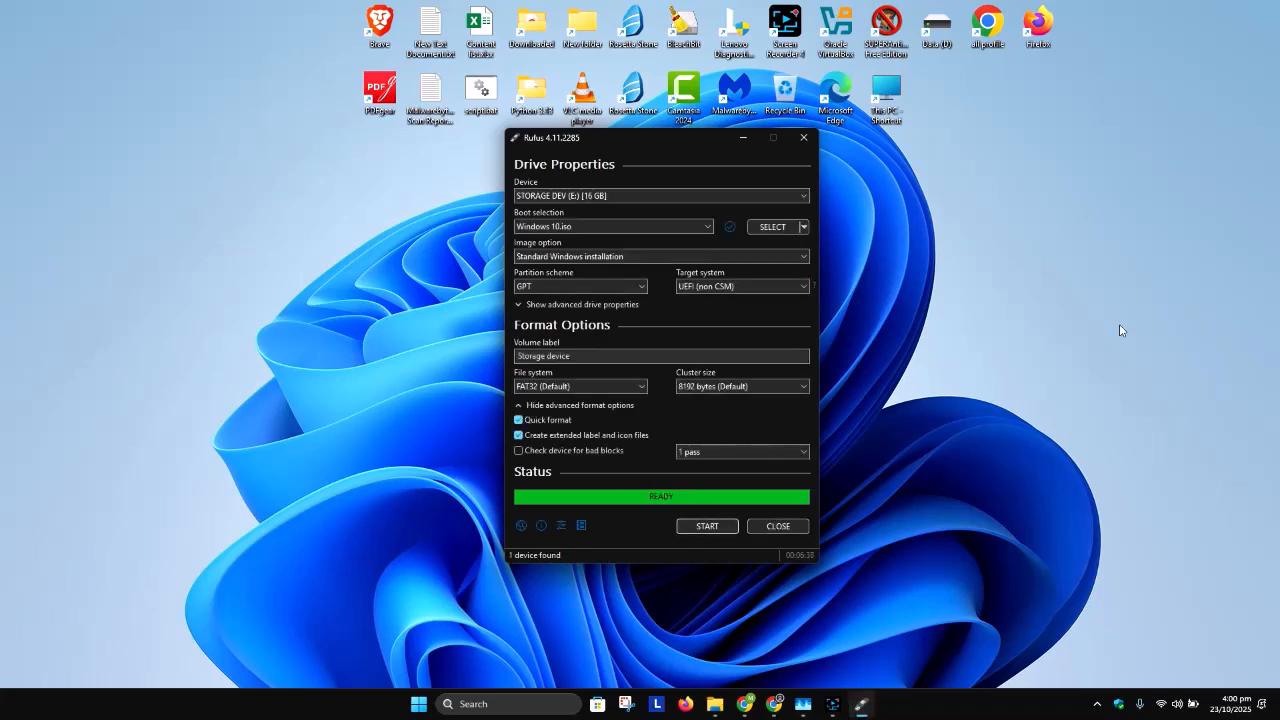
Step: Close Rufus and open the STORAGE DEV (E:) drive in File Explorer to check its installation files
left_click(772, 526)
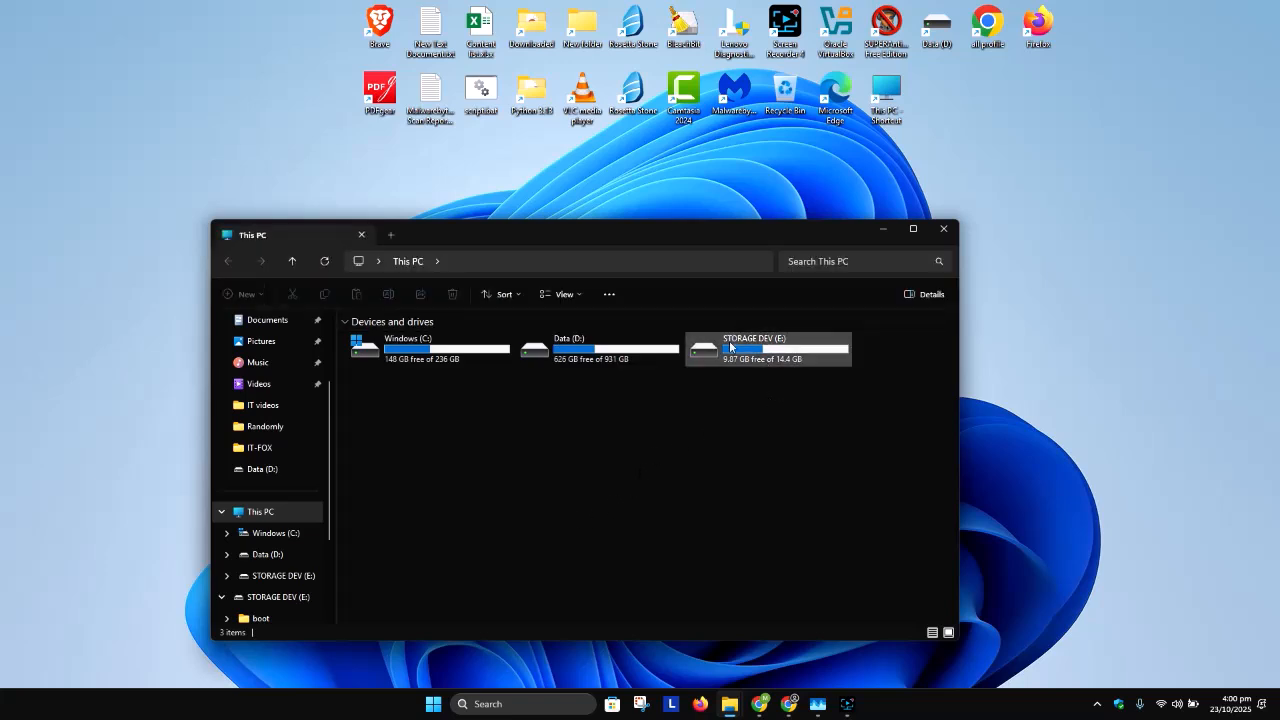
double_click(735, 360)
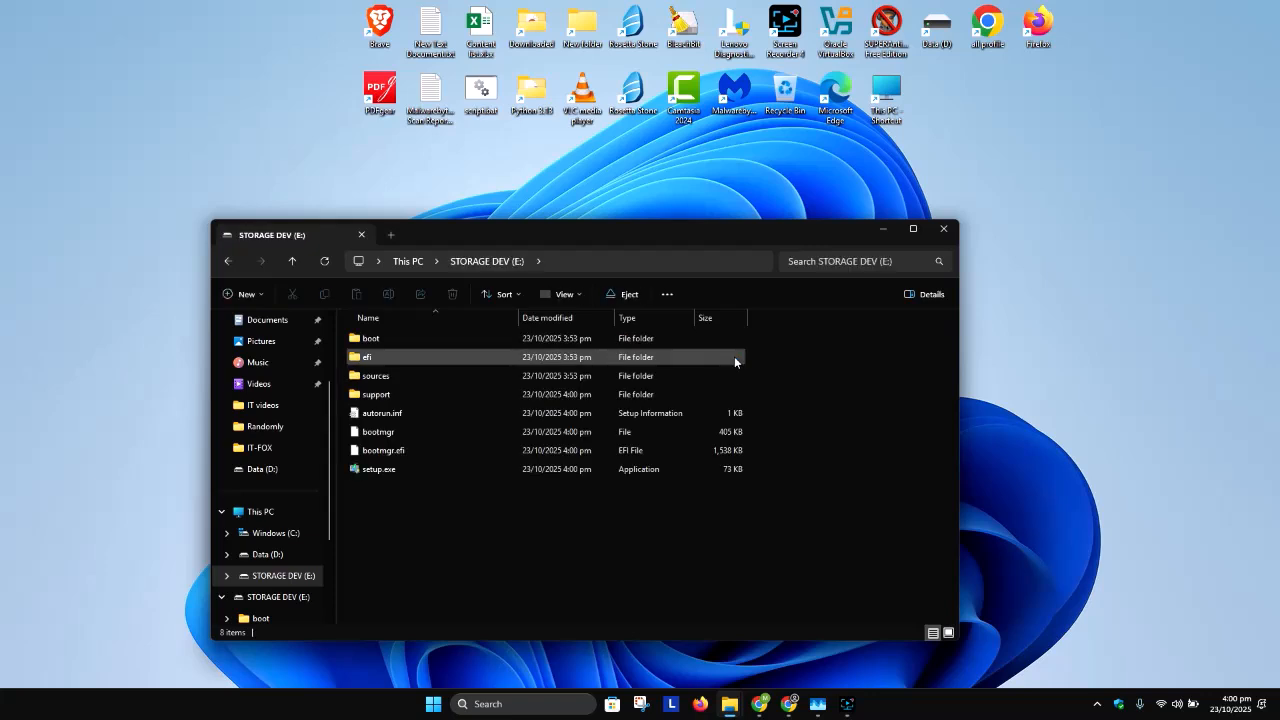